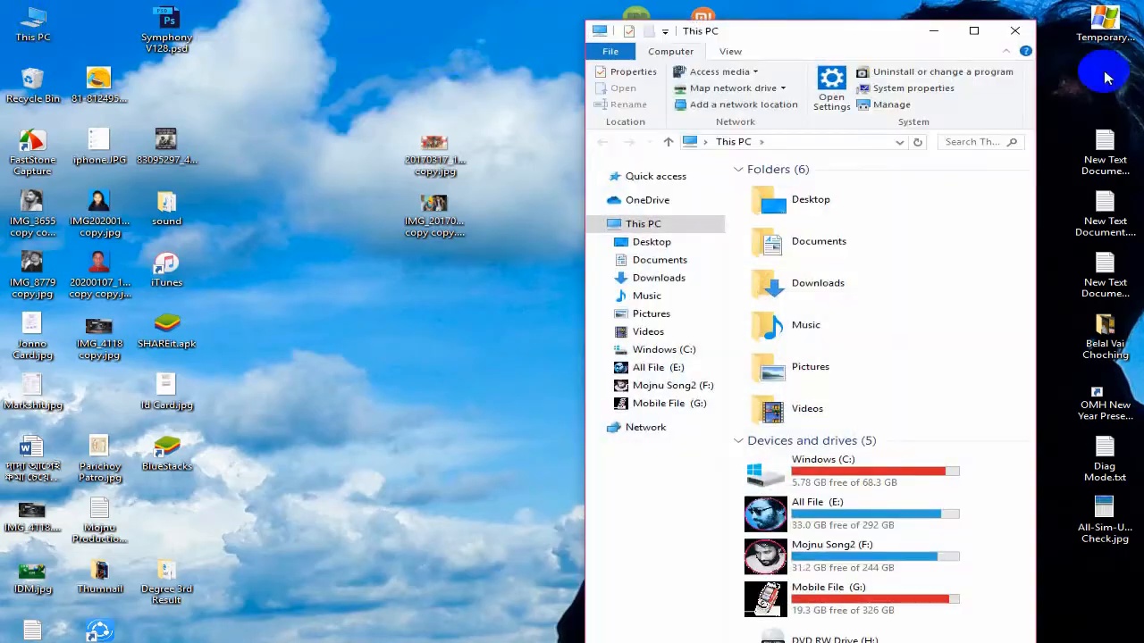
Maximize the file window and open the SP All Tool folder inside Softwere > ALL TOOL on the Mobile File (G:) drive
double_click(952, 27)
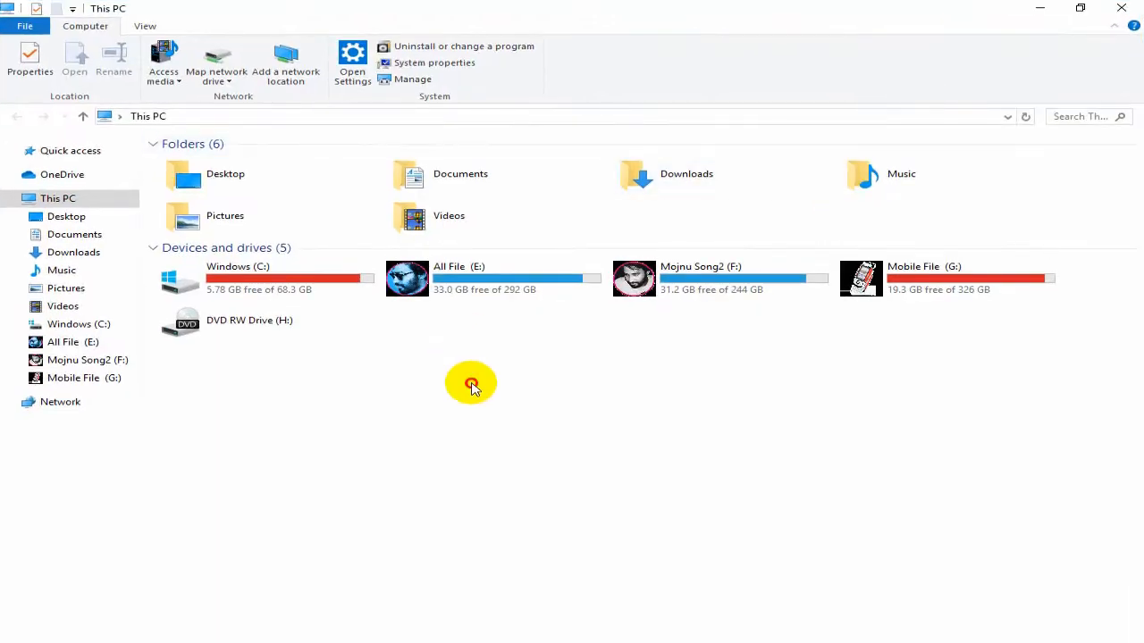
double_click(907, 291)
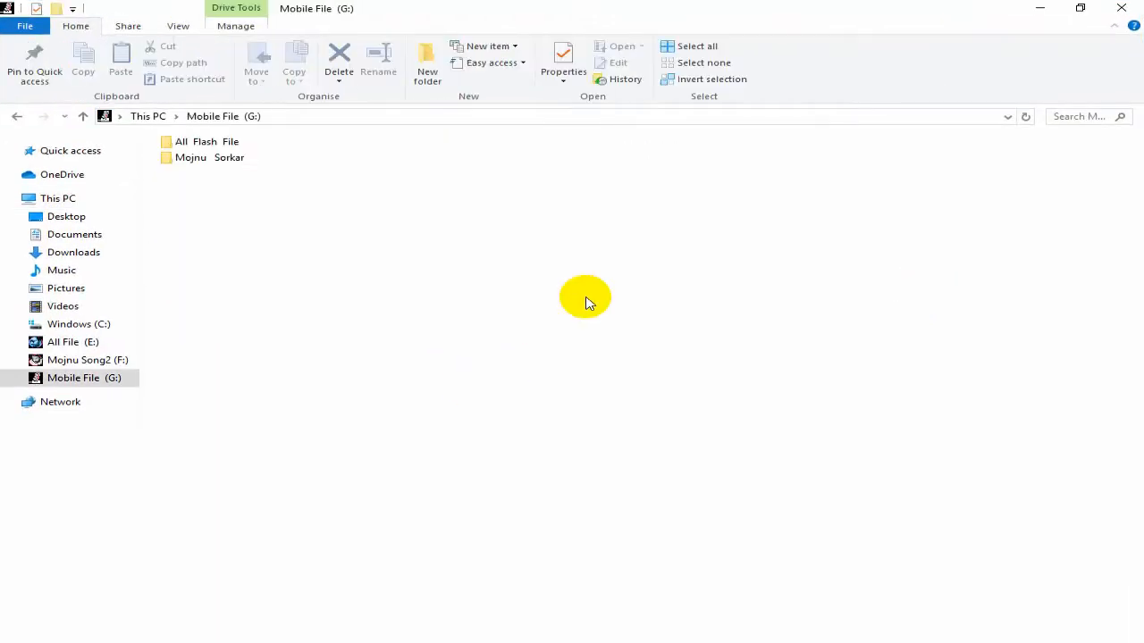
double_click(214, 158)
double_click(217, 182)
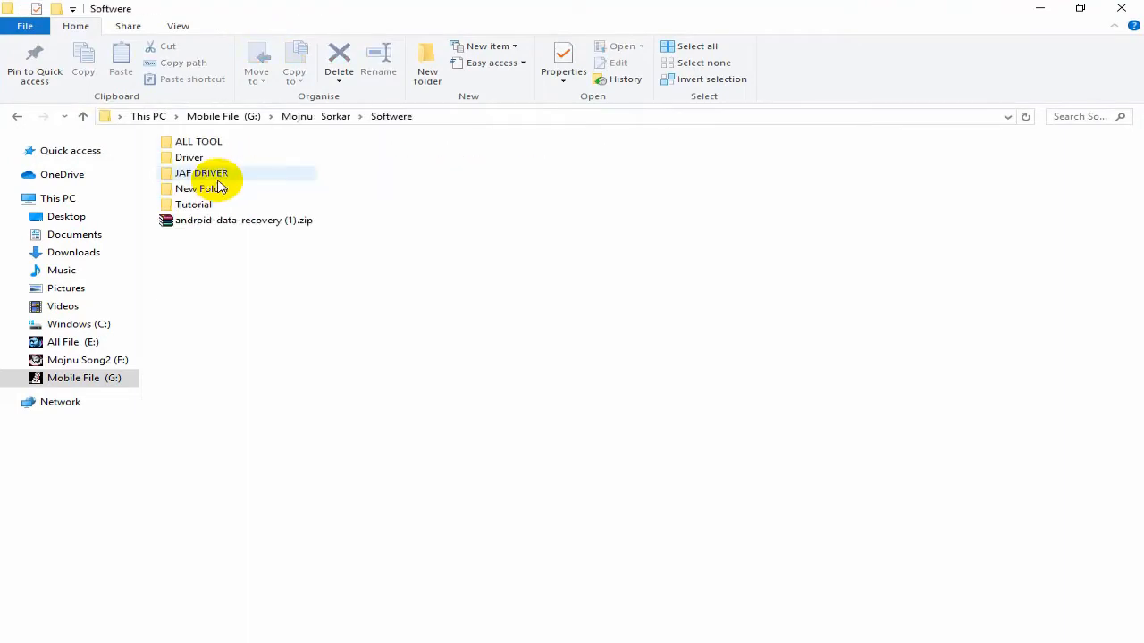
double_click(217, 204)
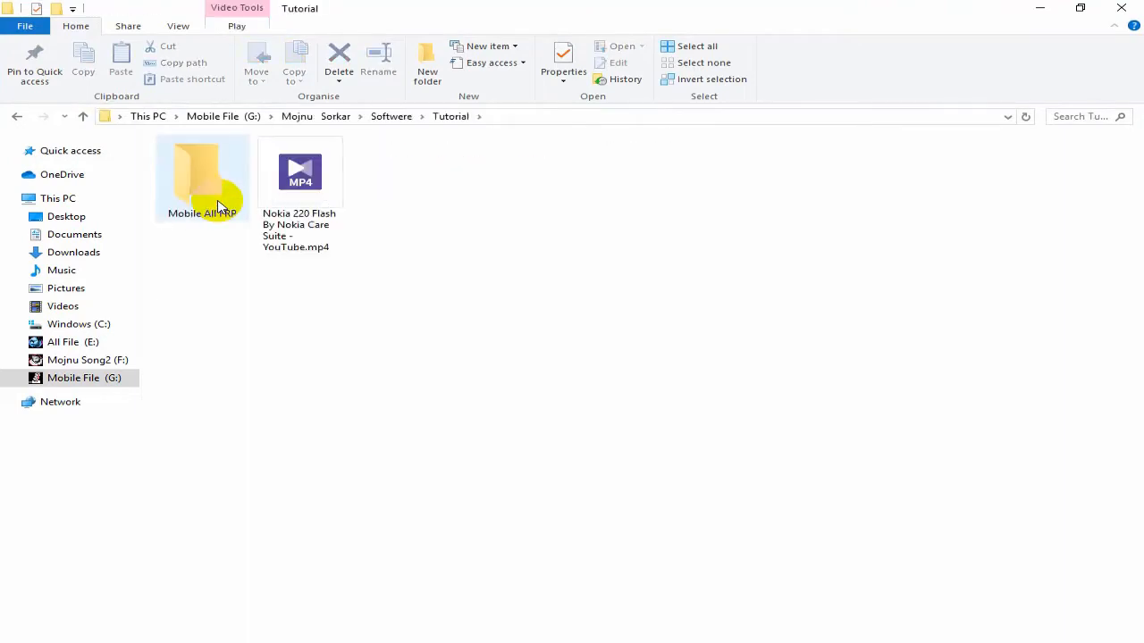
left_click(22, 116)
double_click(200, 142)
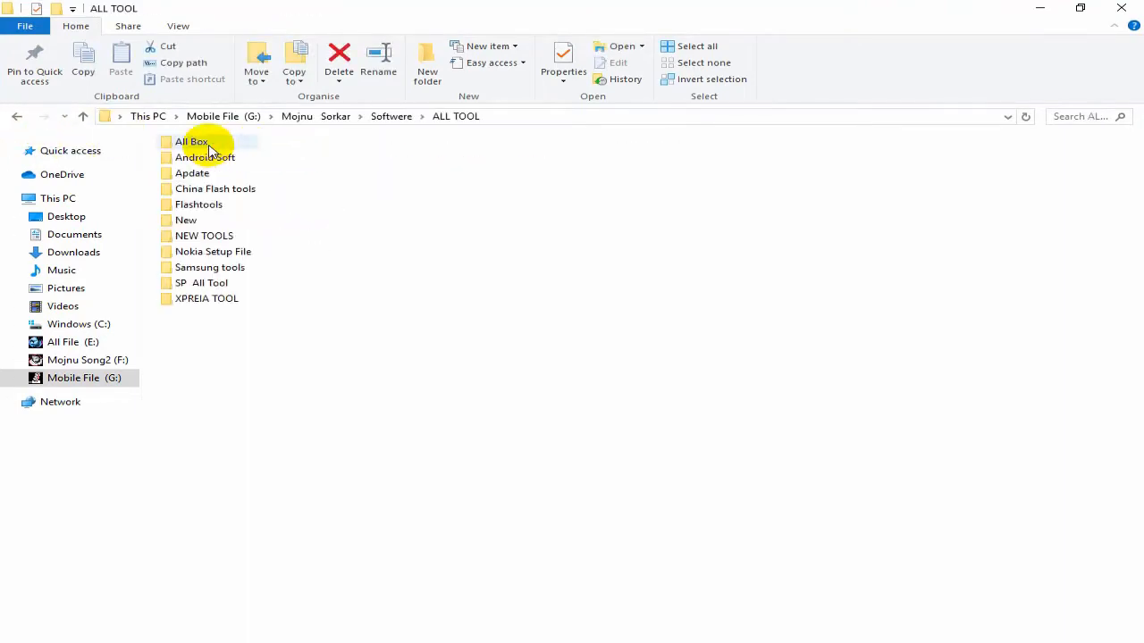
double_click(216, 282)
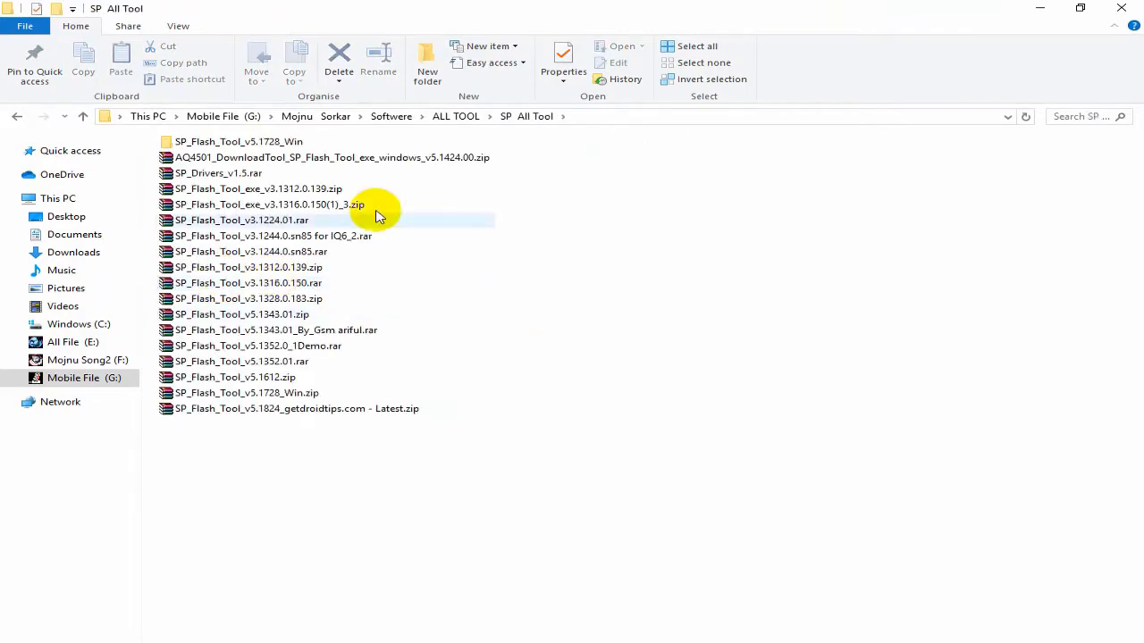
Delete the old SP_Flash_Tool_v5.1728_Win folder and extract SP_Flash_Tool_v5.1728_Win.zip into a folder of the same name
right_click(281, 143)
left_click(438, 531)
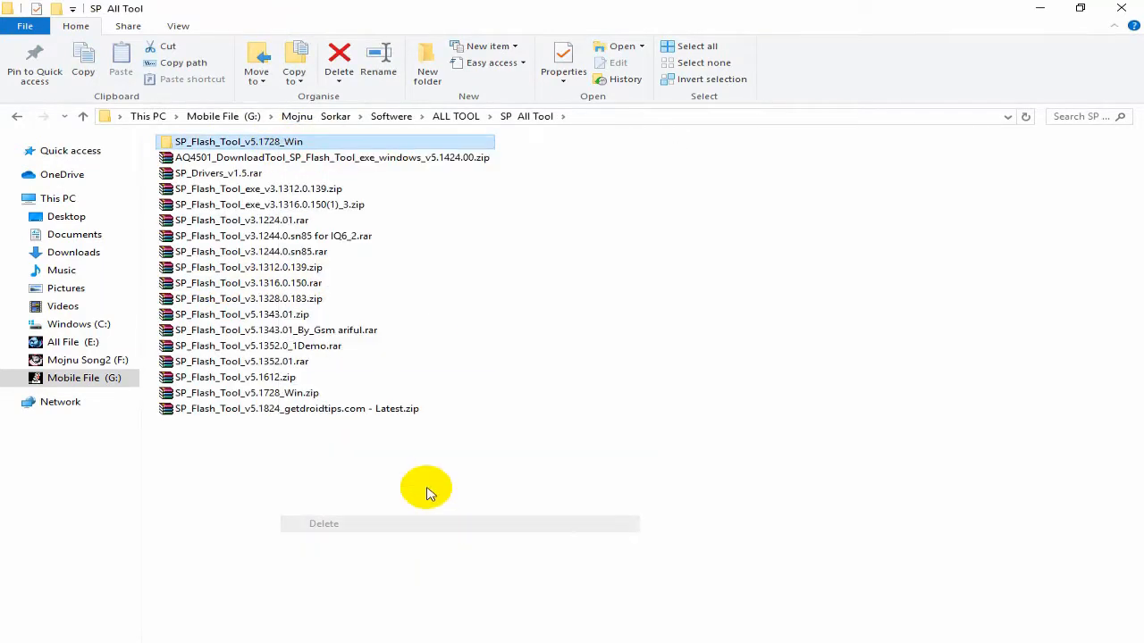
right_click(255, 378)
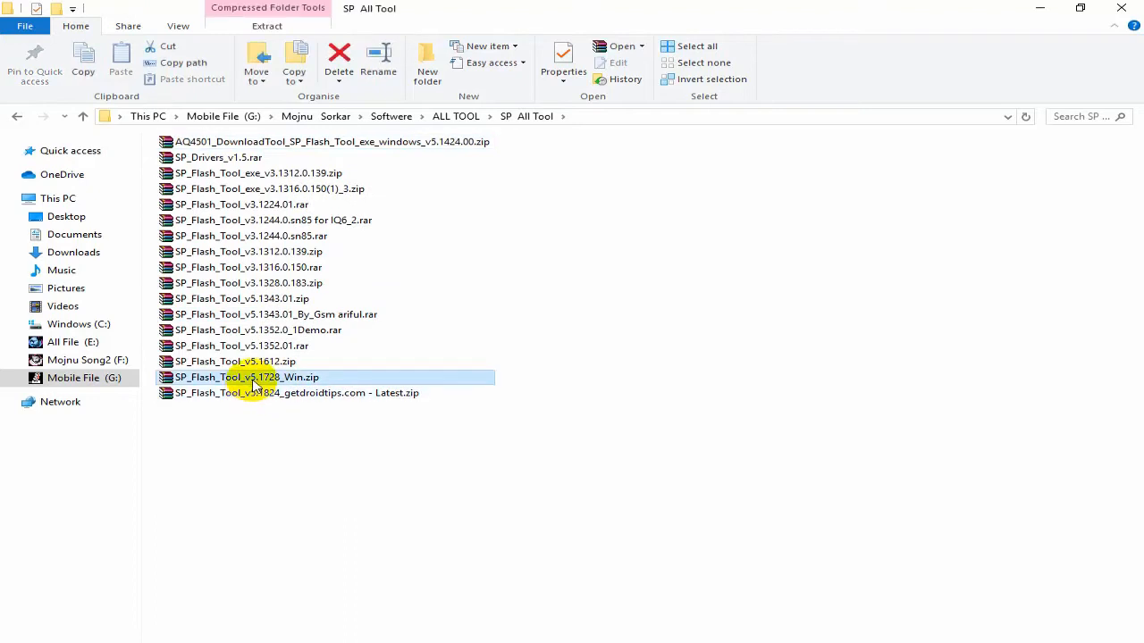
mouse_move(459, 496)
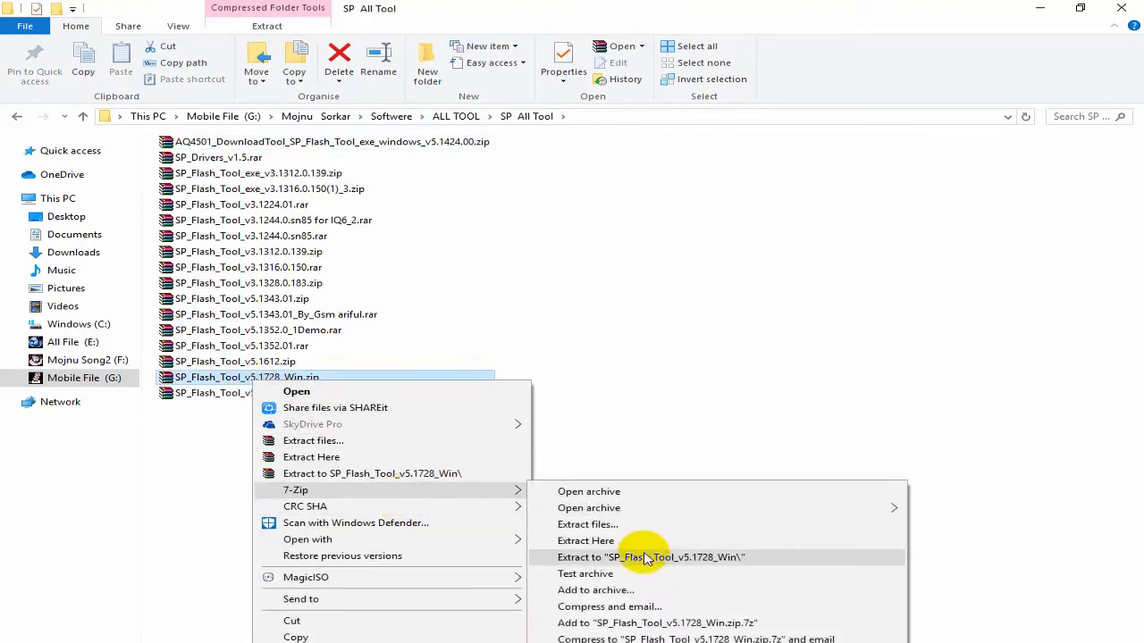
left_click(790, 557)
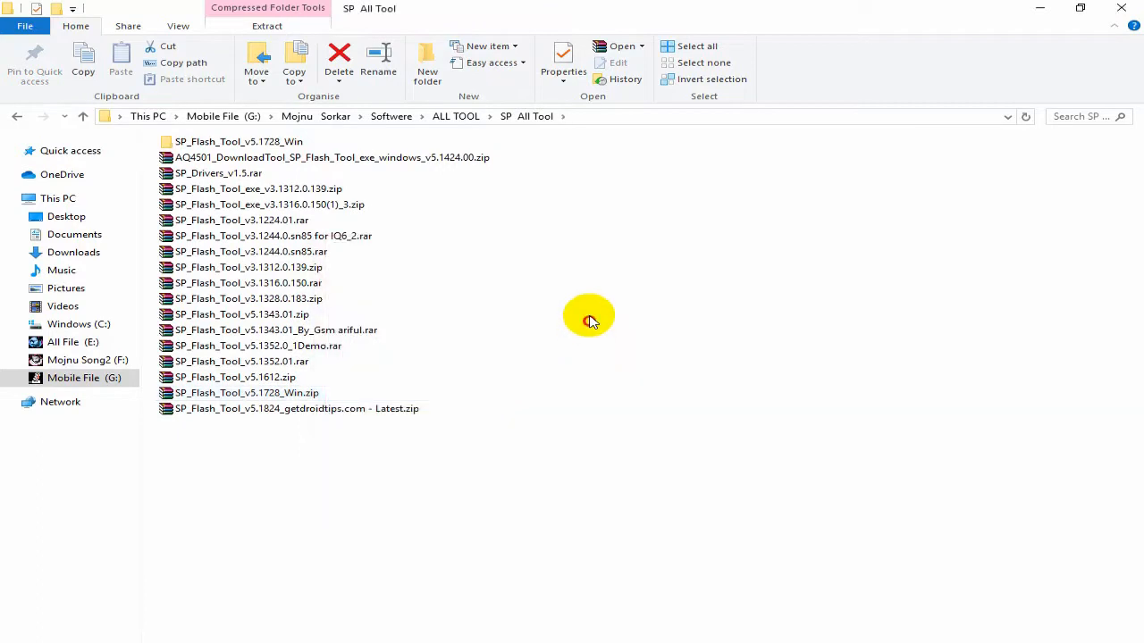
Run flash_tool.exe from the extracted SP_Flash_Tool_v5.1728_Win folder, minimize the file window and reposition the flash tool window
double_click(263, 140)
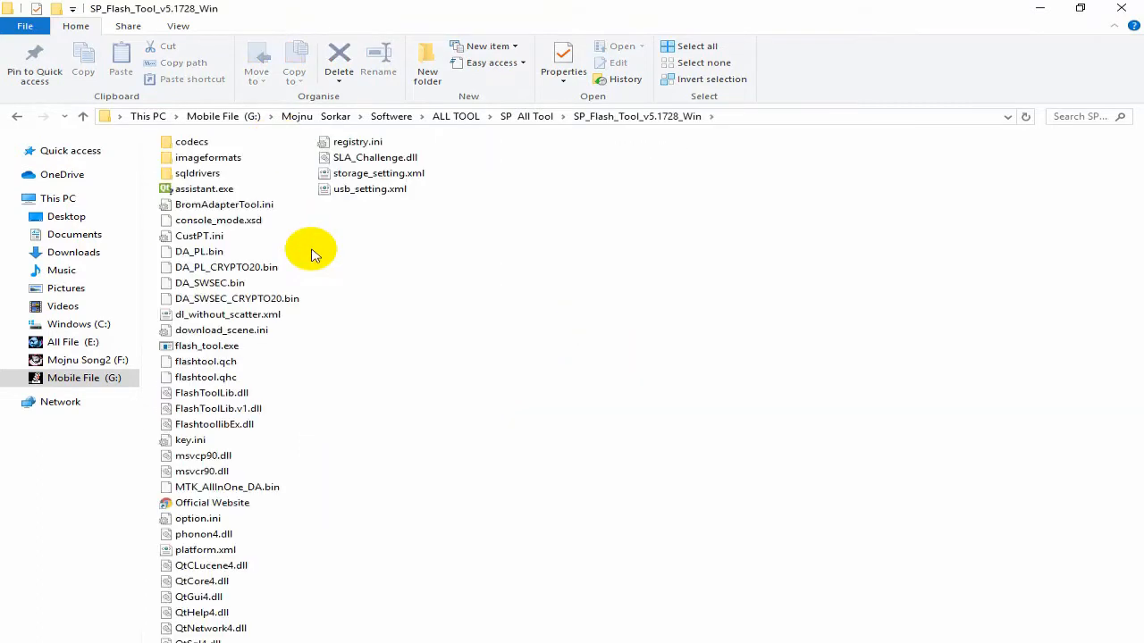
left_click(212, 347)
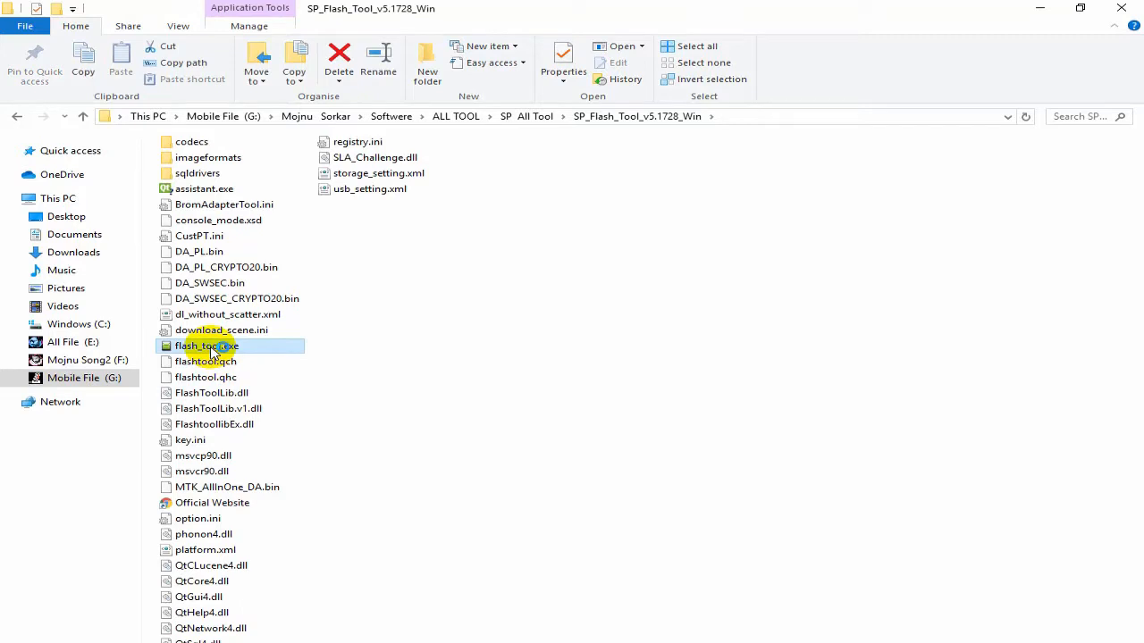
double_click(213, 351)
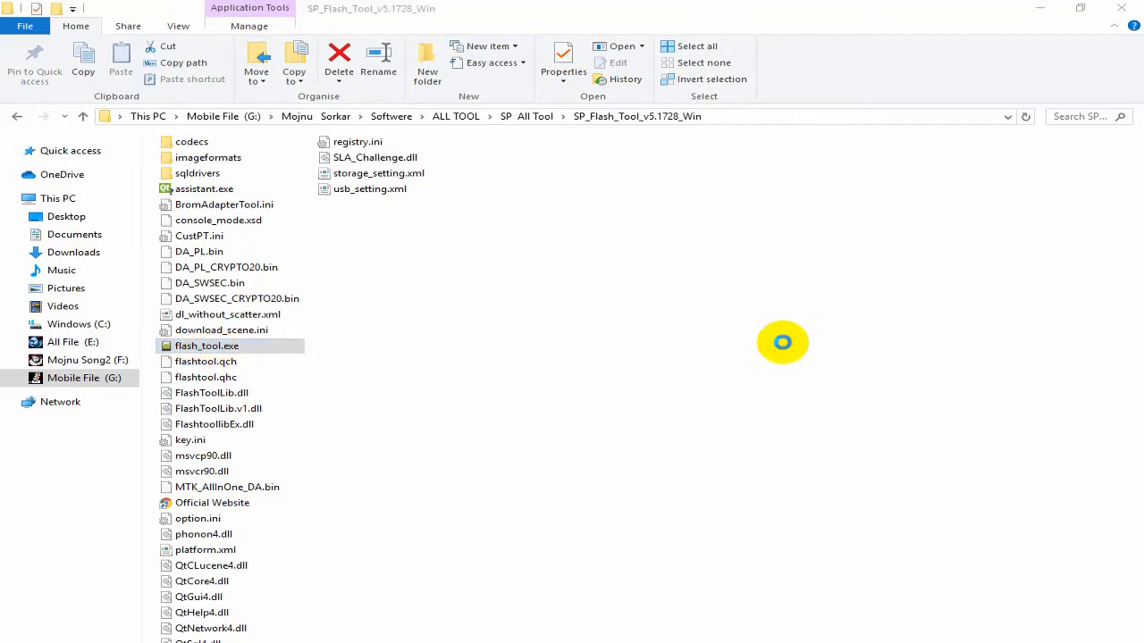
left_click(1039, 7)
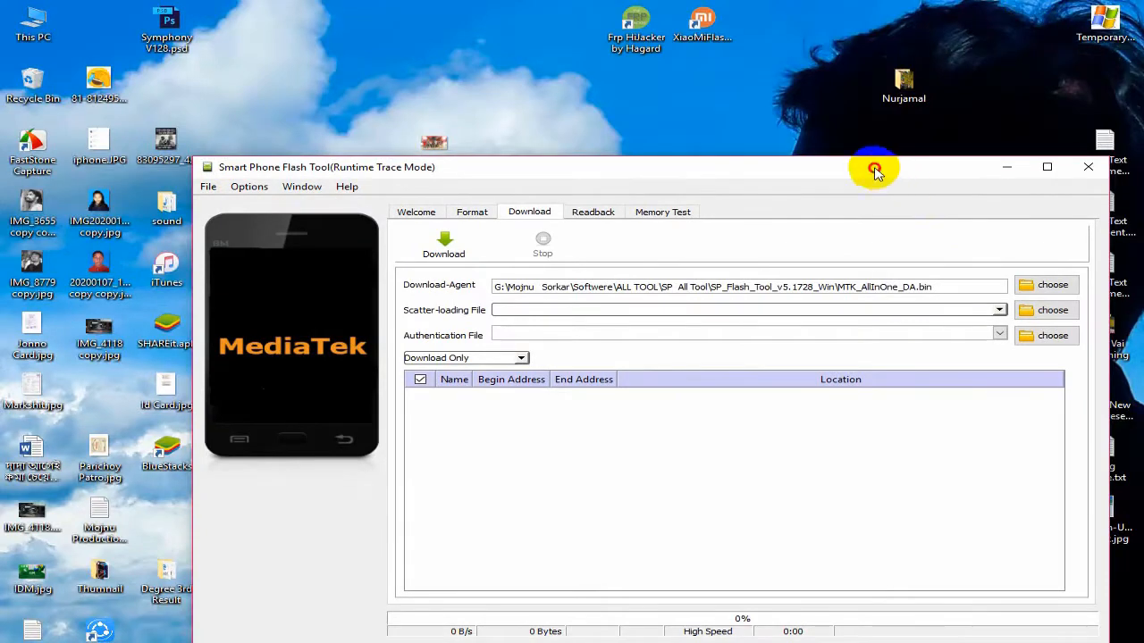
left_click_drag(873, 169, 768, 111)
Browse for the scatter-loading file to All Flash File > Androad > Symphony > V Serise on drive G and show the folders as a list
left_click(941, 256)
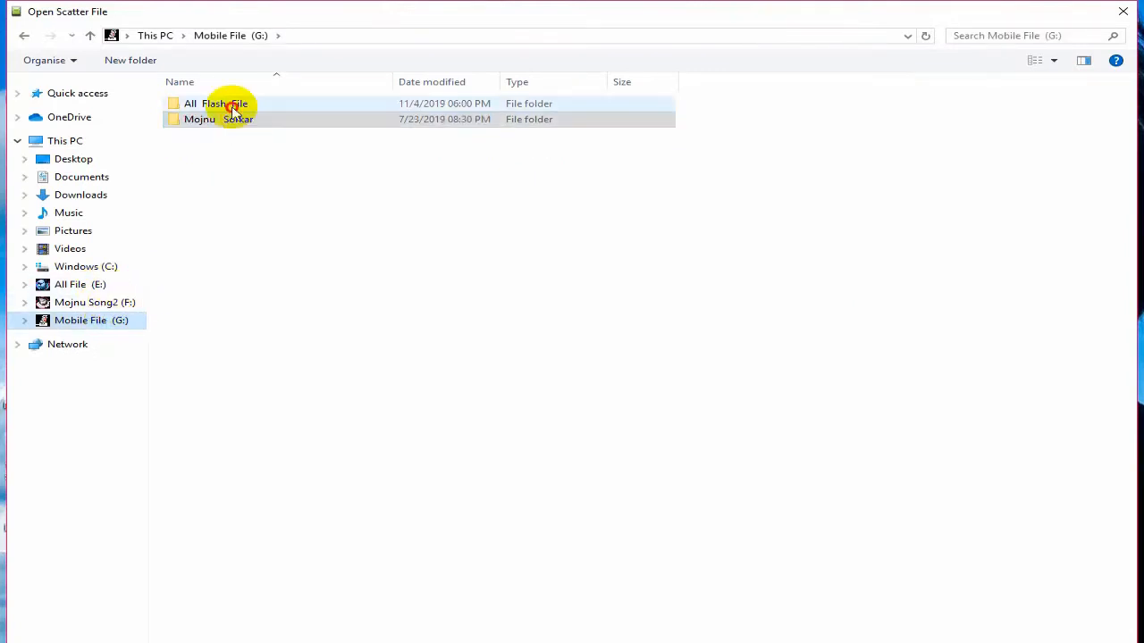
double_click(224, 104)
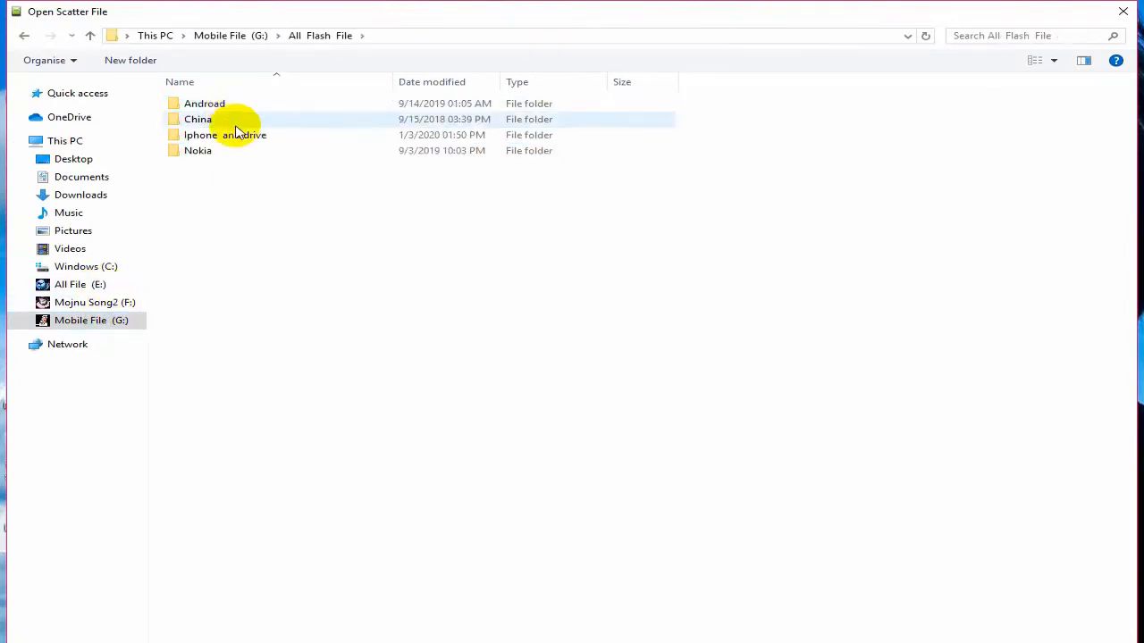
double_click(225, 107)
double_click(224, 183)
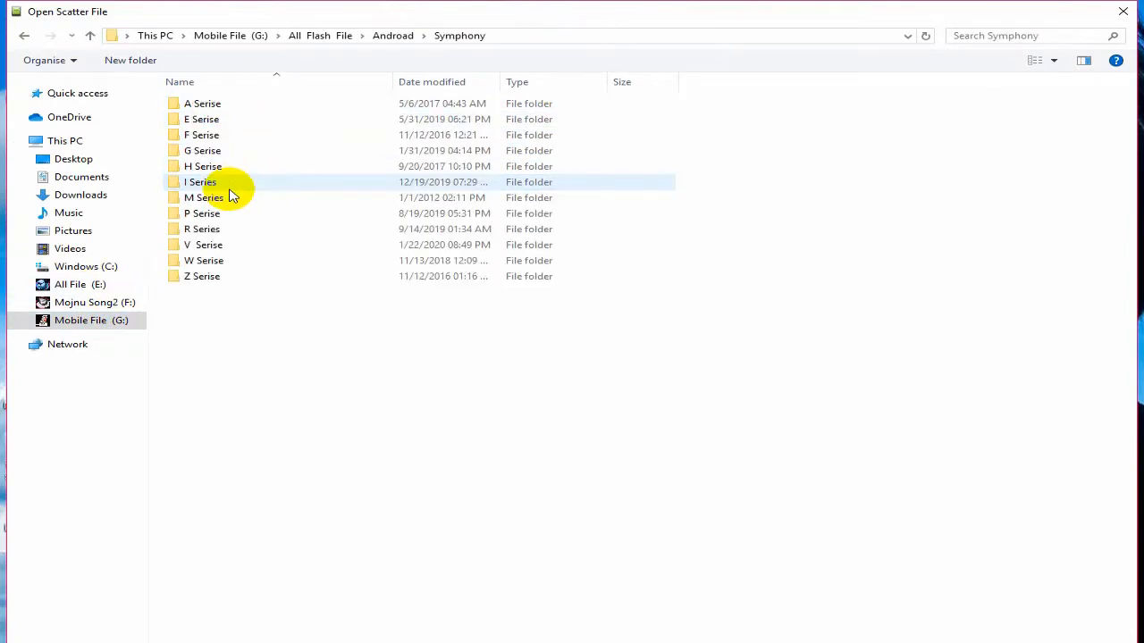
double_click(215, 246)
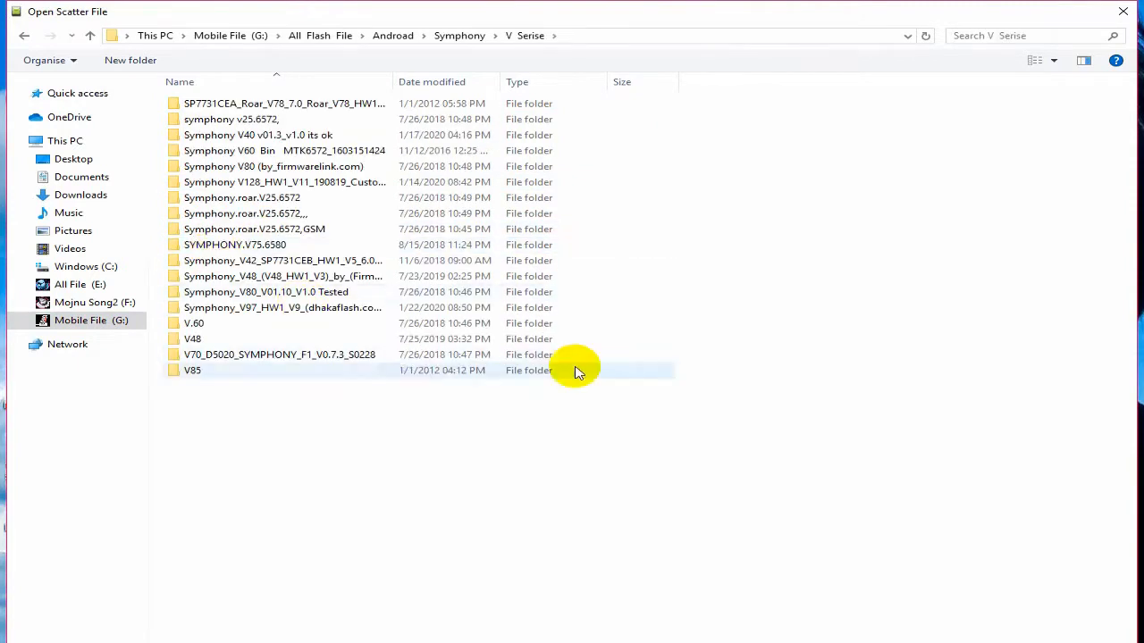
right_click(797, 317)
mouse_move(882, 332)
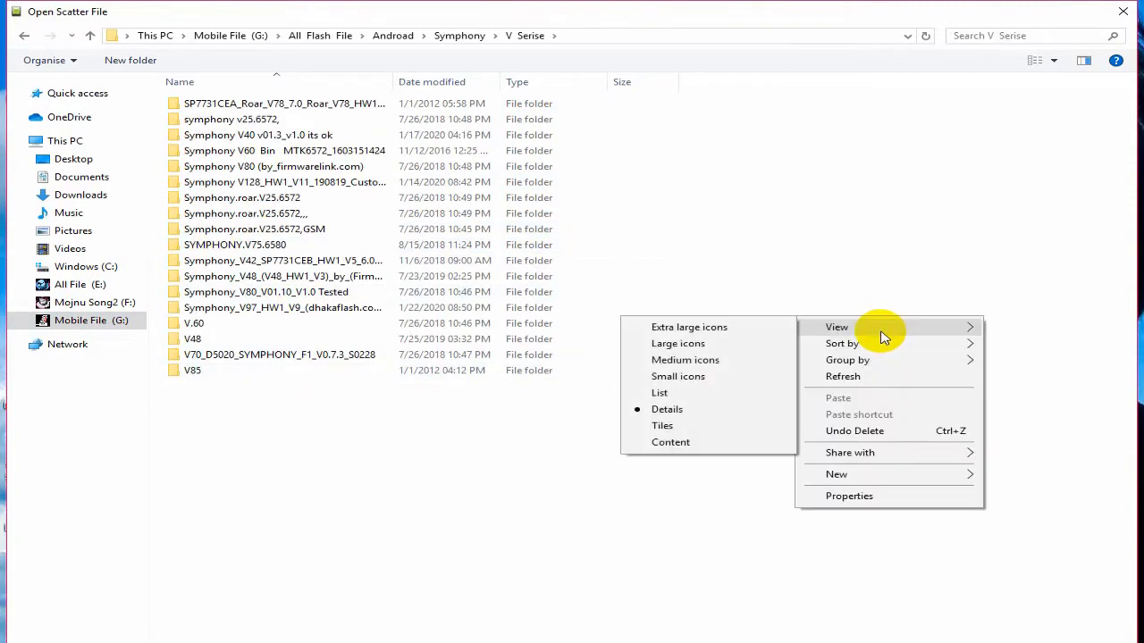
left_click(693, 392)
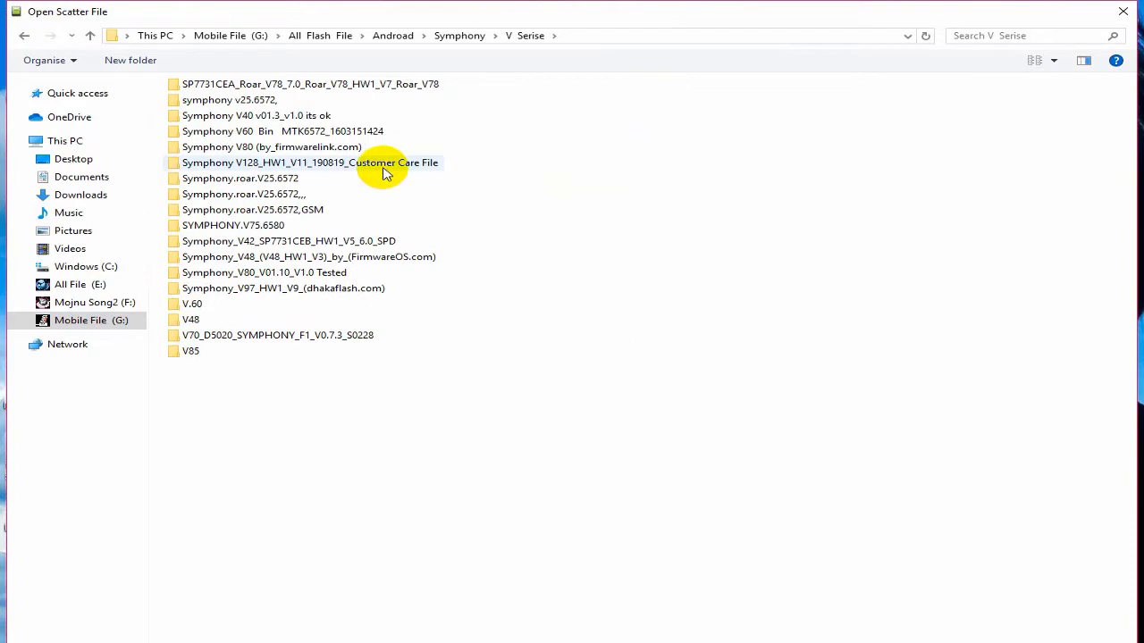
Load MT6580_Android_scatter.txt from the Firmware folder of Symphony_V97_HW1_V9_(dhakaflash.com) as the scatter-loading file
double_click(308, 291)
double_click(226, 103)
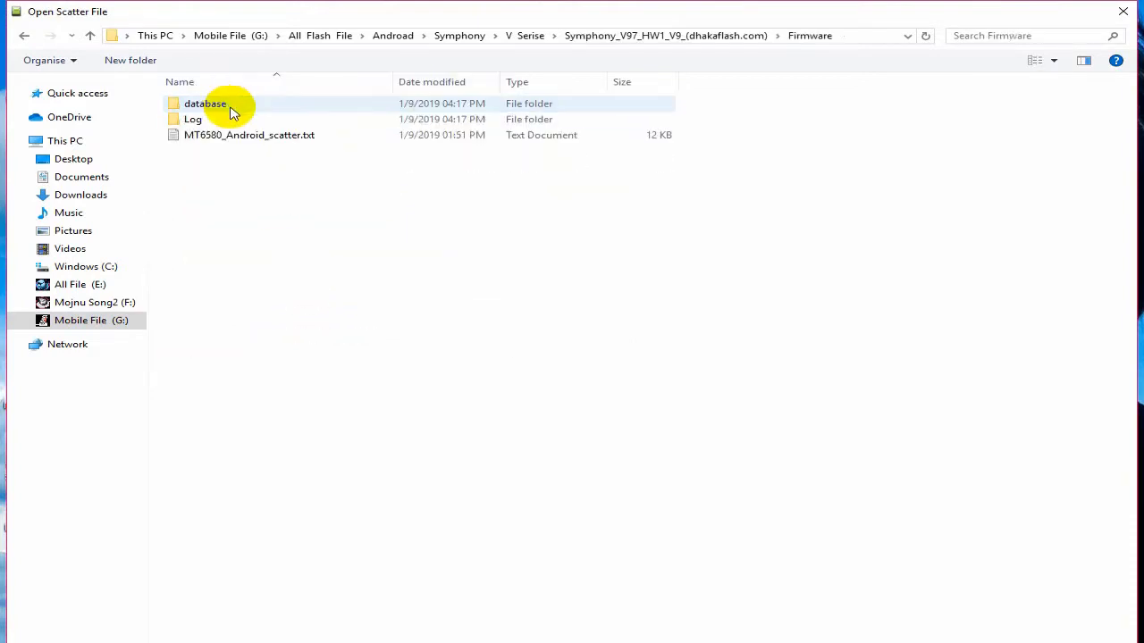
left_click(247, 137)
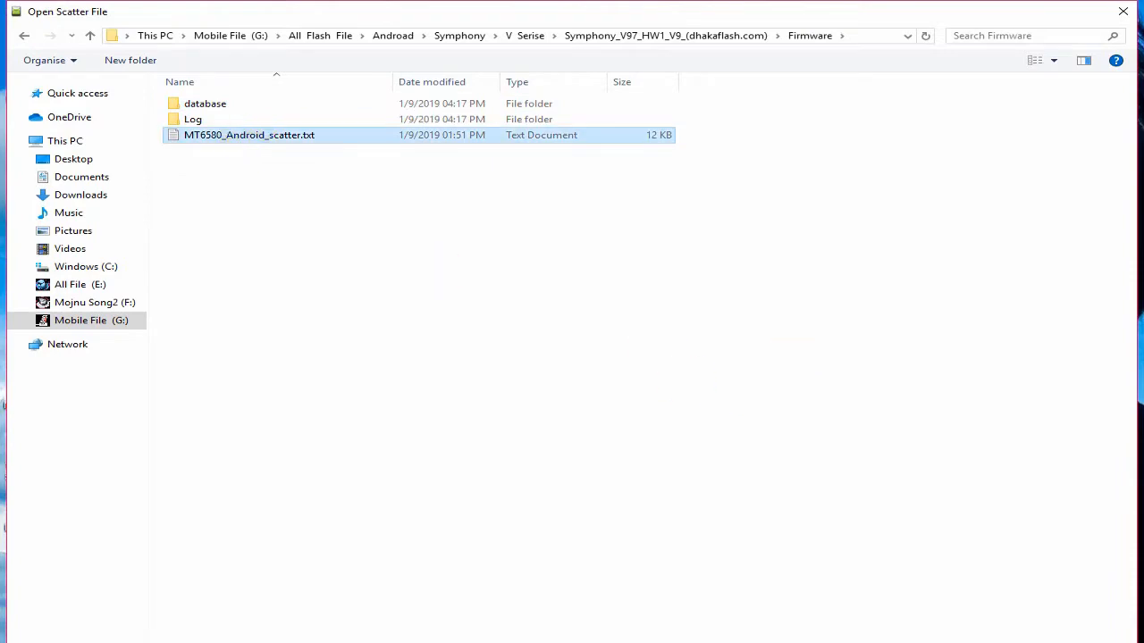
key("Return")
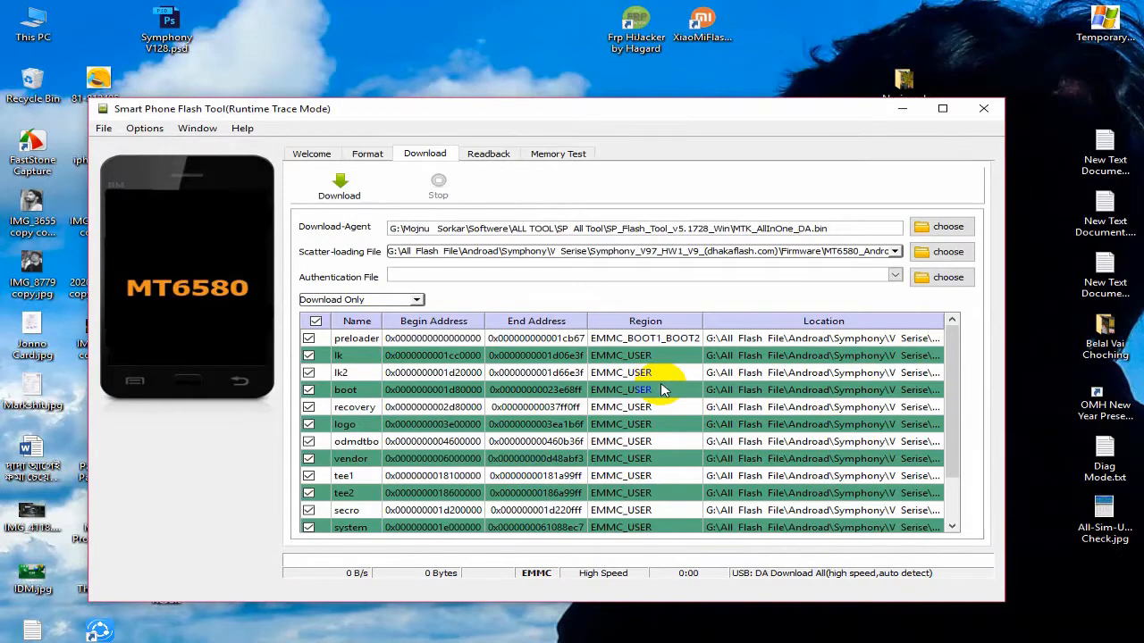
Change the download mode to Firmware Upgrade and start flashing the firmware to the phone
left_click_drag(572, 108, 546, 111)
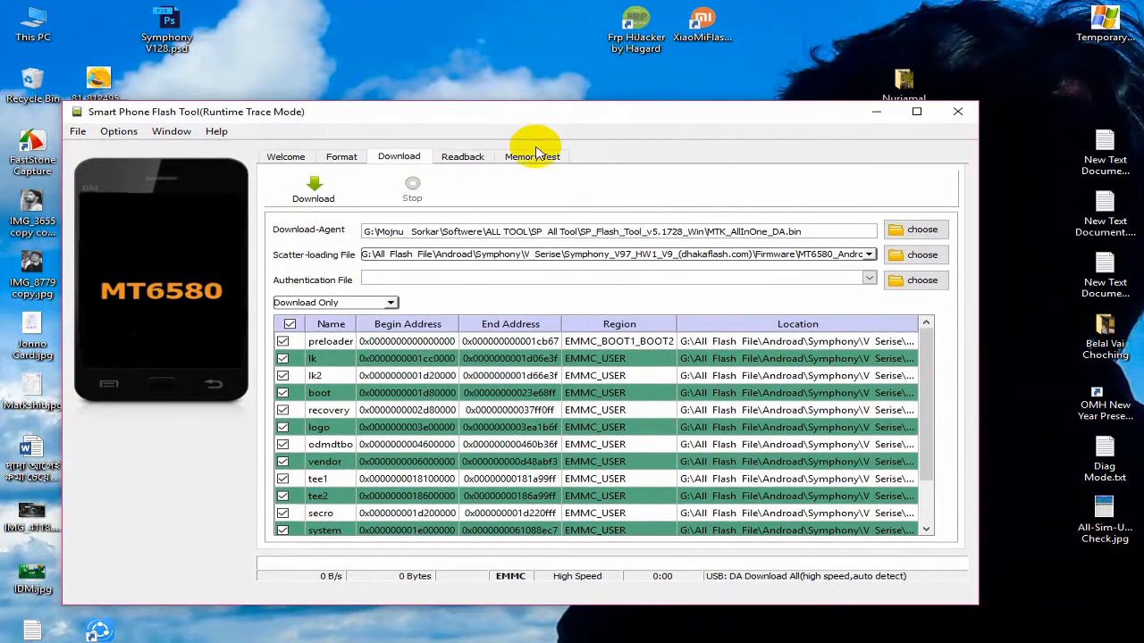
left_click(380, 302)
left_click(344, 323)
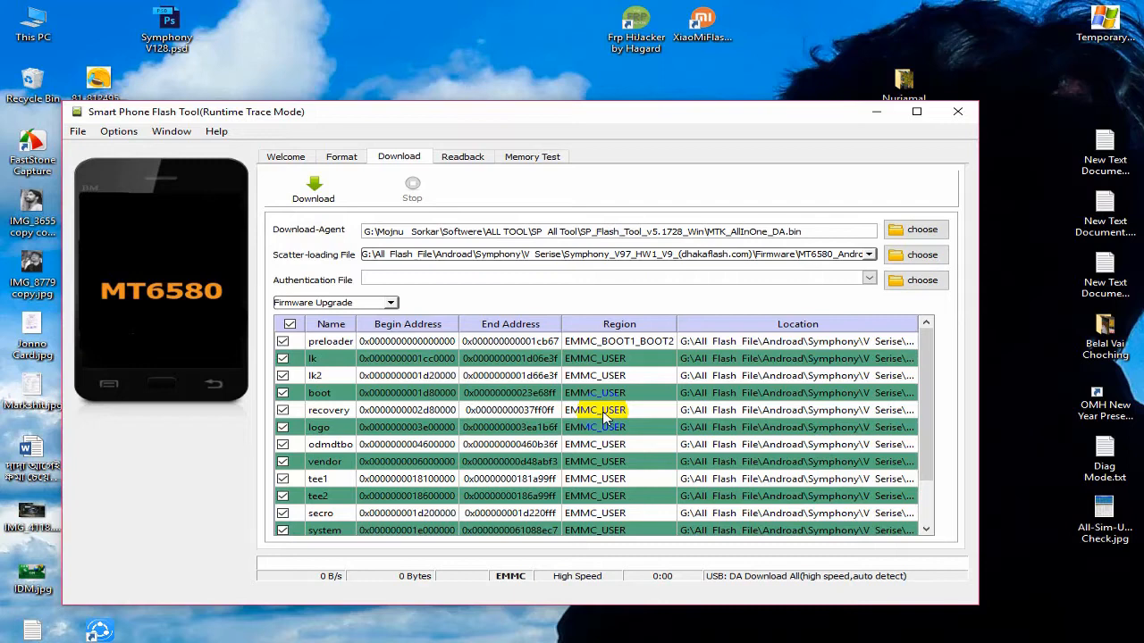
left_click_drag(492, 107, 500, 105)
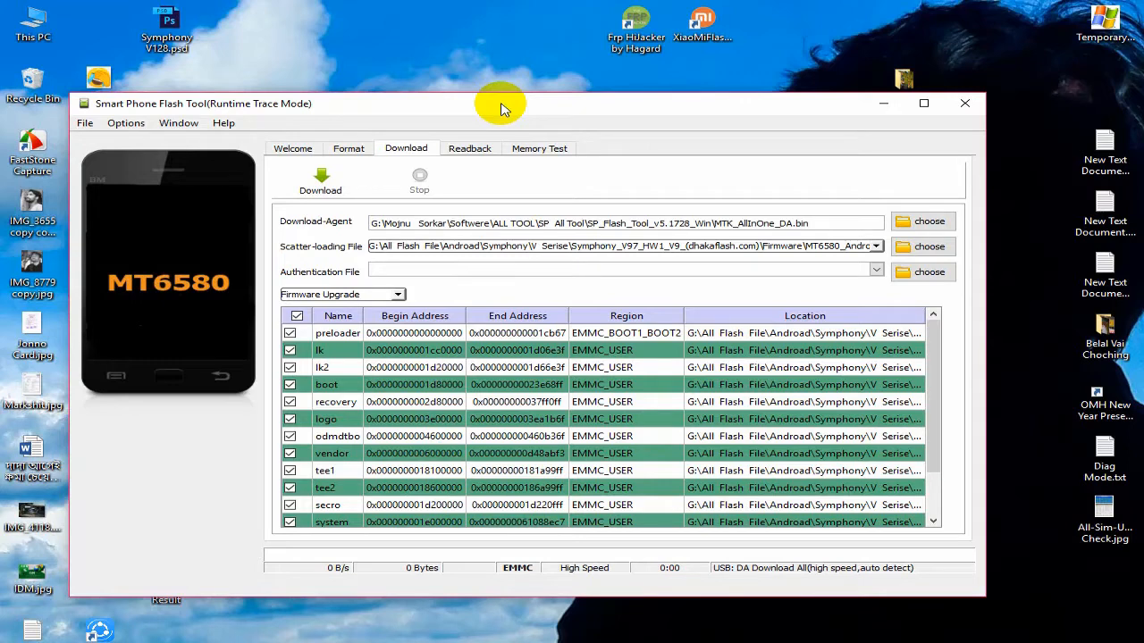
left_click(312, 193)
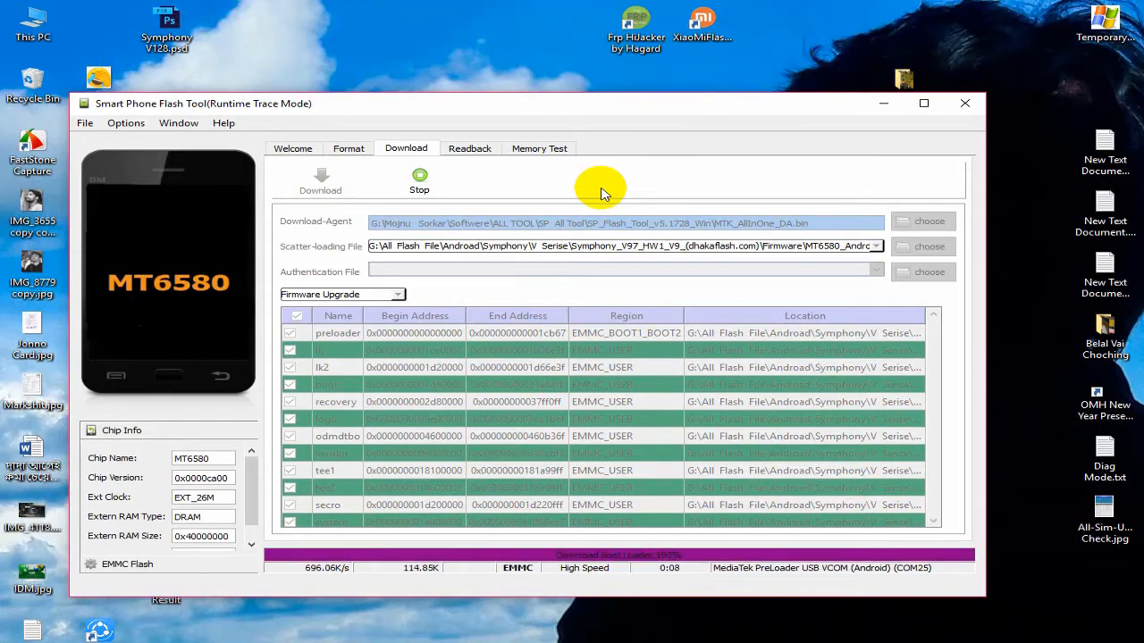
left_click_drag(600, 108, 592, 140)
right_click(434, 39)
left_click(460, 61)
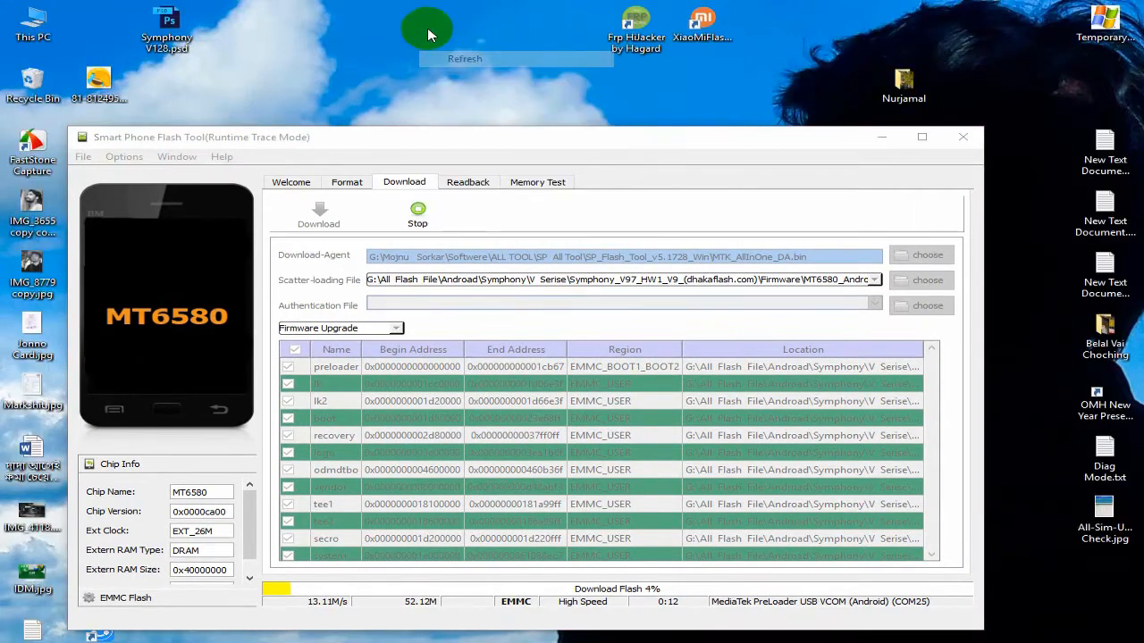
right_click(426, 27)
left_click(452, 54)
right_click(419, 23)
left_click(500, 70)
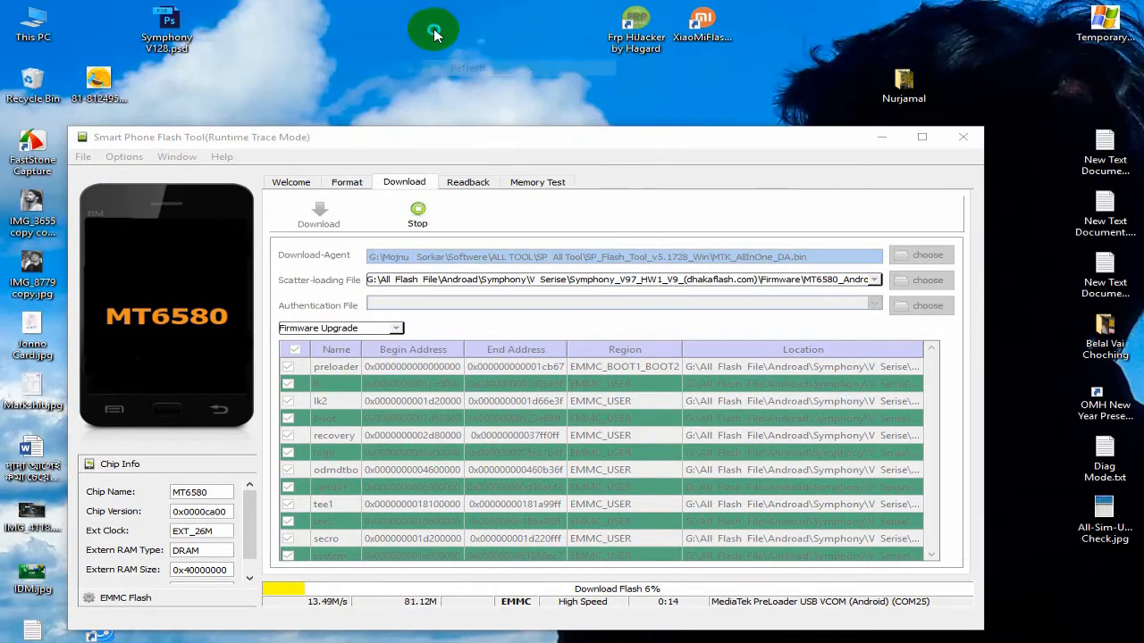
right_click(430, 18)
left_click(474, 63)
right_click(427, 35)
left_click(459, 64)
right_click(443, 50)
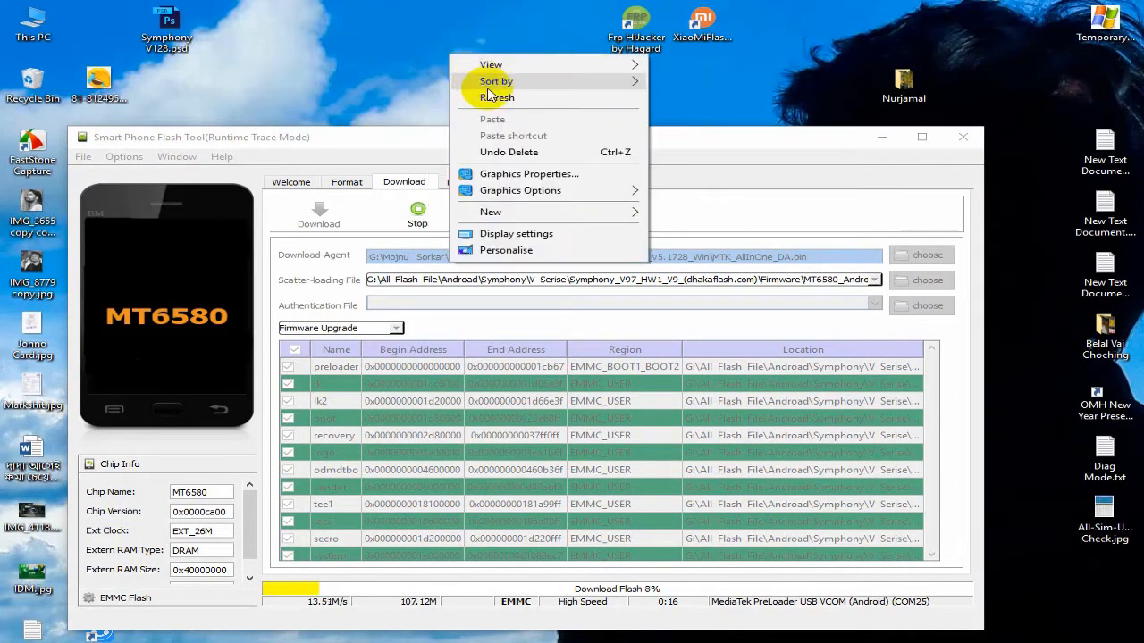
left_click(474, 92)
right_click(430, 25)
left_click(493, 70)
right_click(445, 40)
left_click(467, 79)
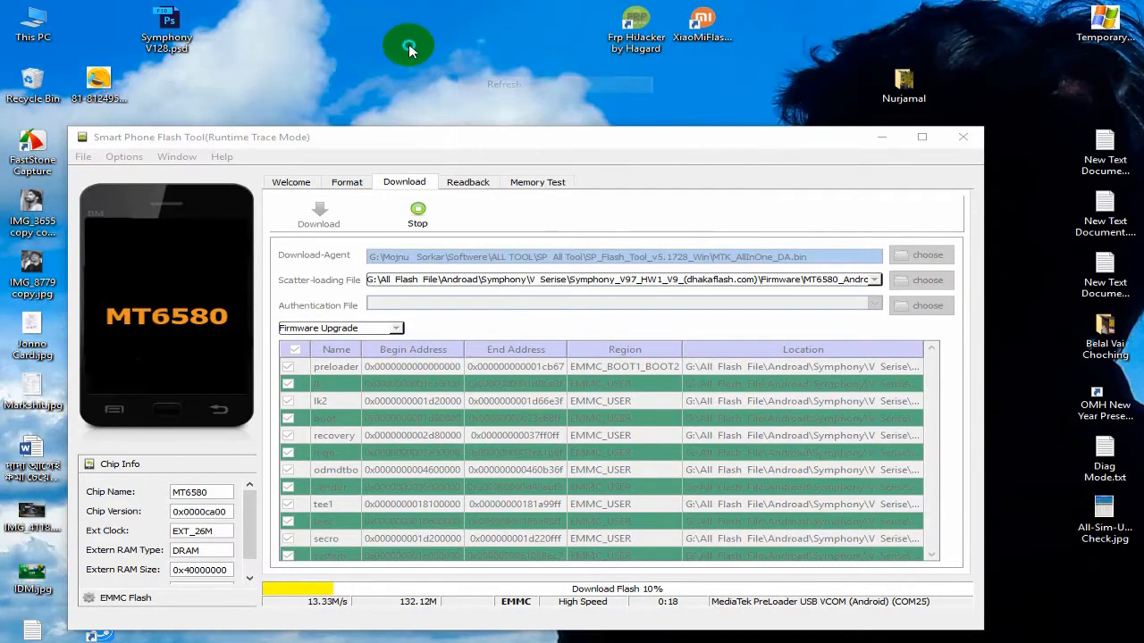
right_click(404, 42)
left_click(479, 92)
right_click(385, 15)
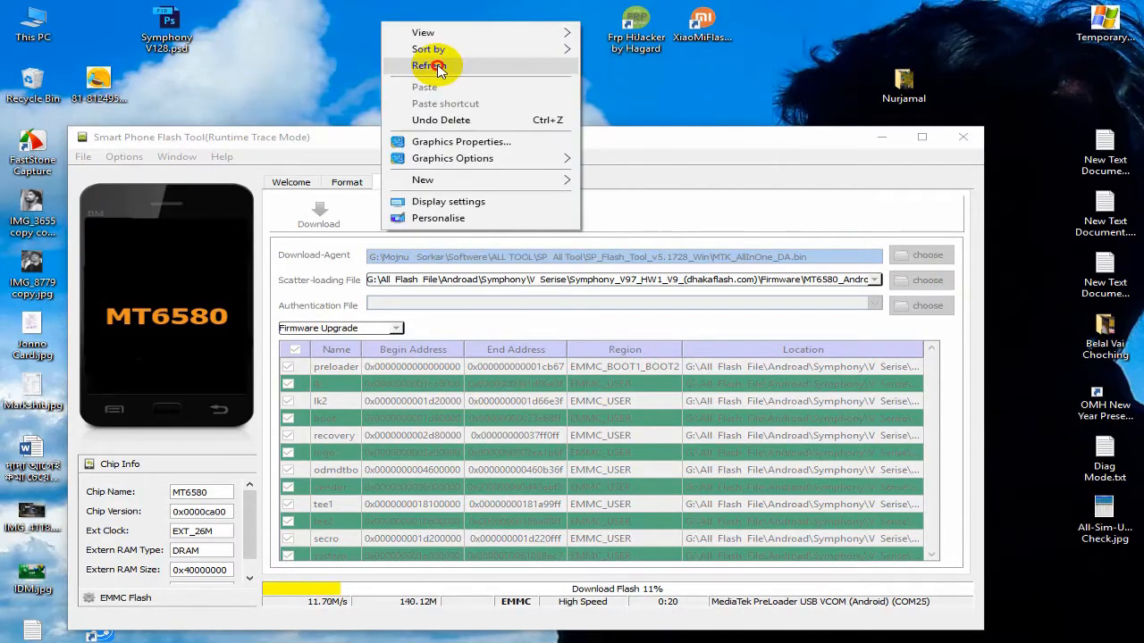
left_click(429, 77)
right_click(360, 31)
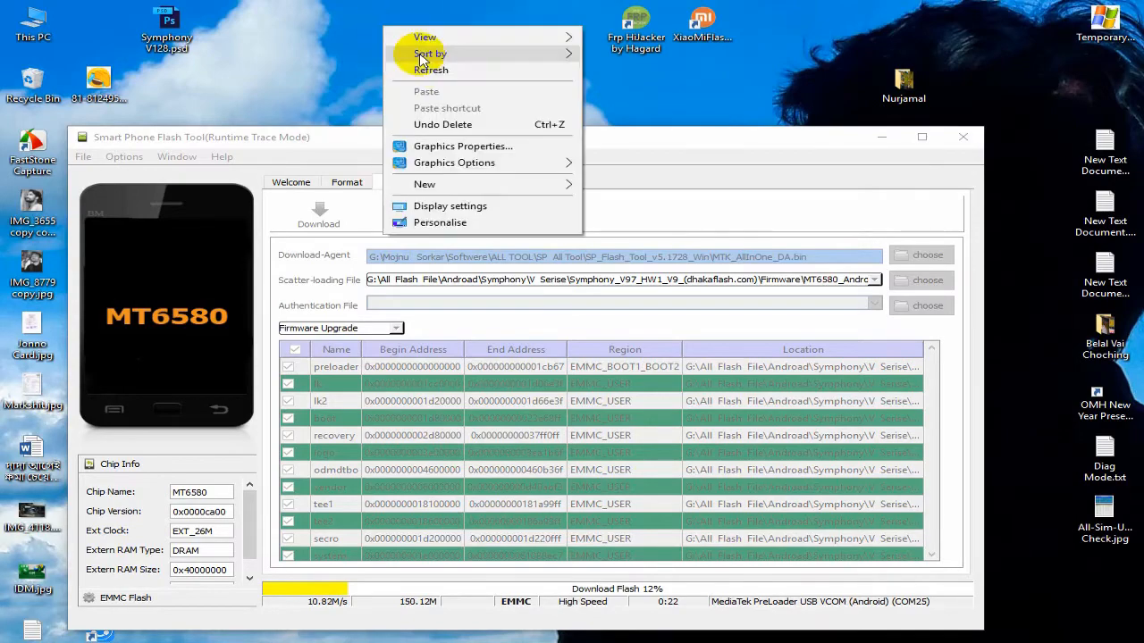
left_click(420, 72)
right_click(388, 38)
left_click(434, 79)
right_click(383, 43)
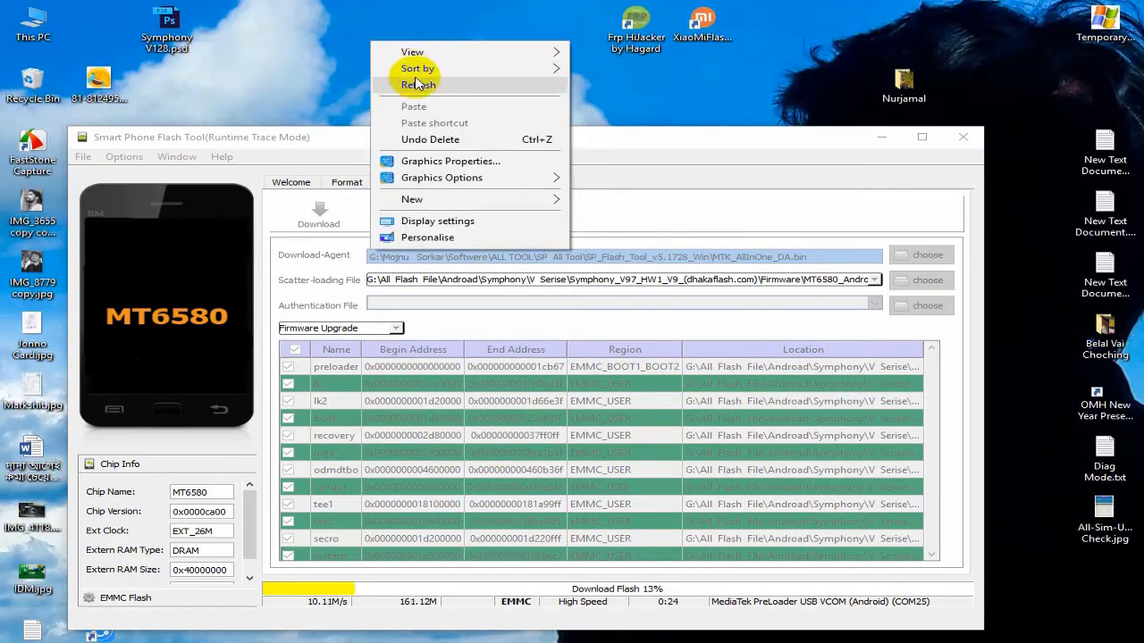
left_click(411, 77)
right_click(381, 38)
left_click(436, 84)
right_click(349, 23)
left_click(420, 64)
right_click(350, 21)
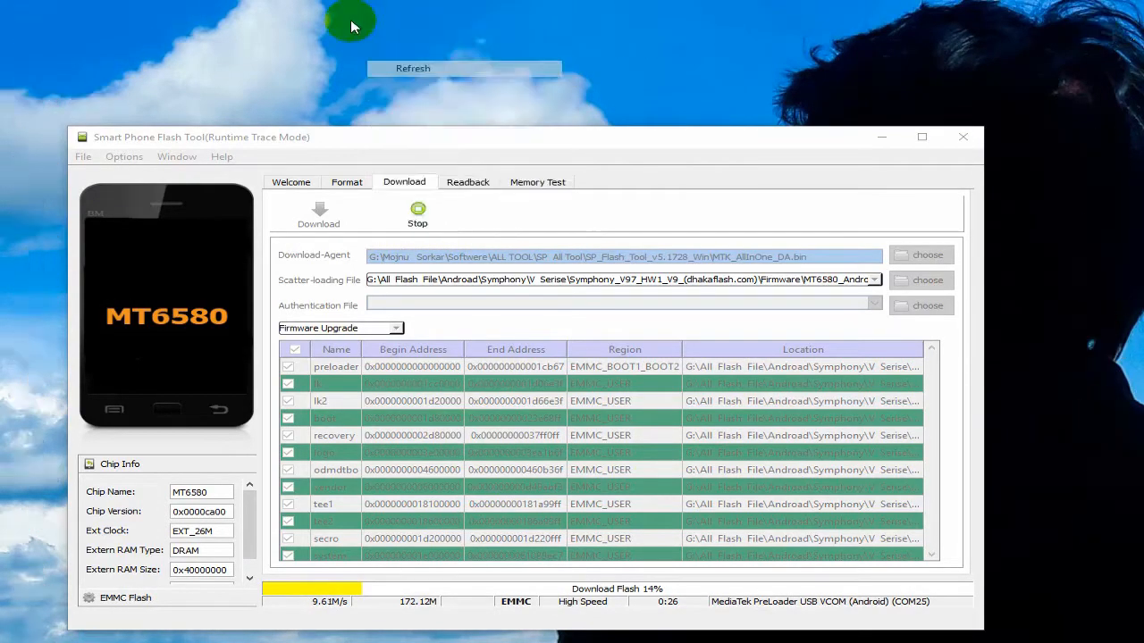
left_click(434, 71)
right_click(414, 56)
right_click(390, 27)
left_click(420, 72)
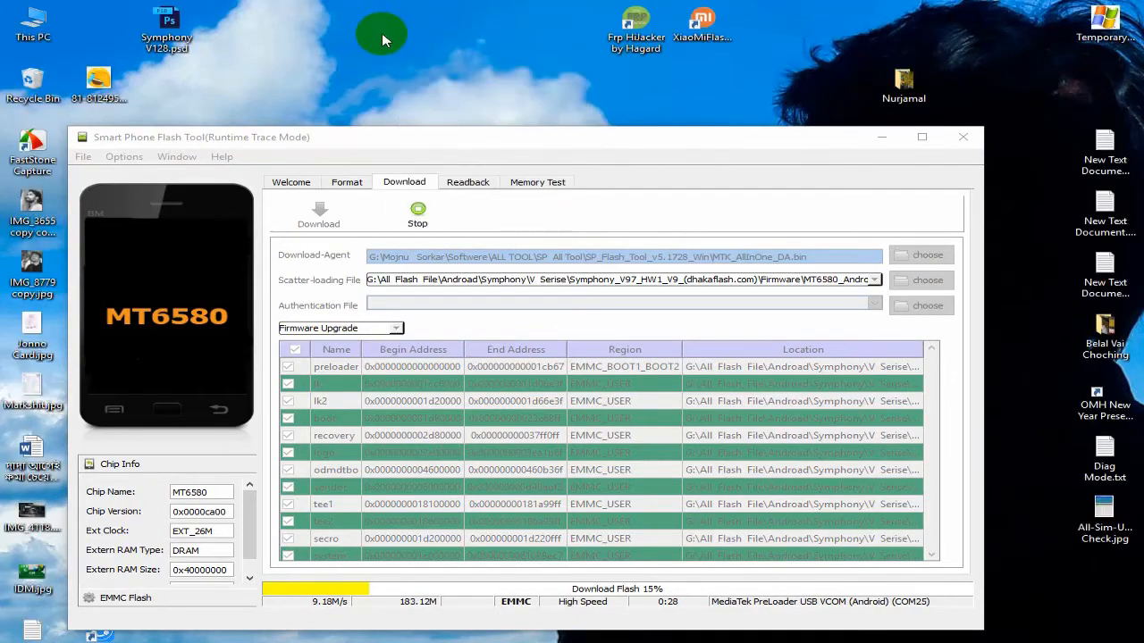
right_click(382, 29)
left_click(418, 70)
right_click(393, 27)
left_click(433, 73)
right_click(396, 46)
left_click(415, 73)
right_click(375, 31)
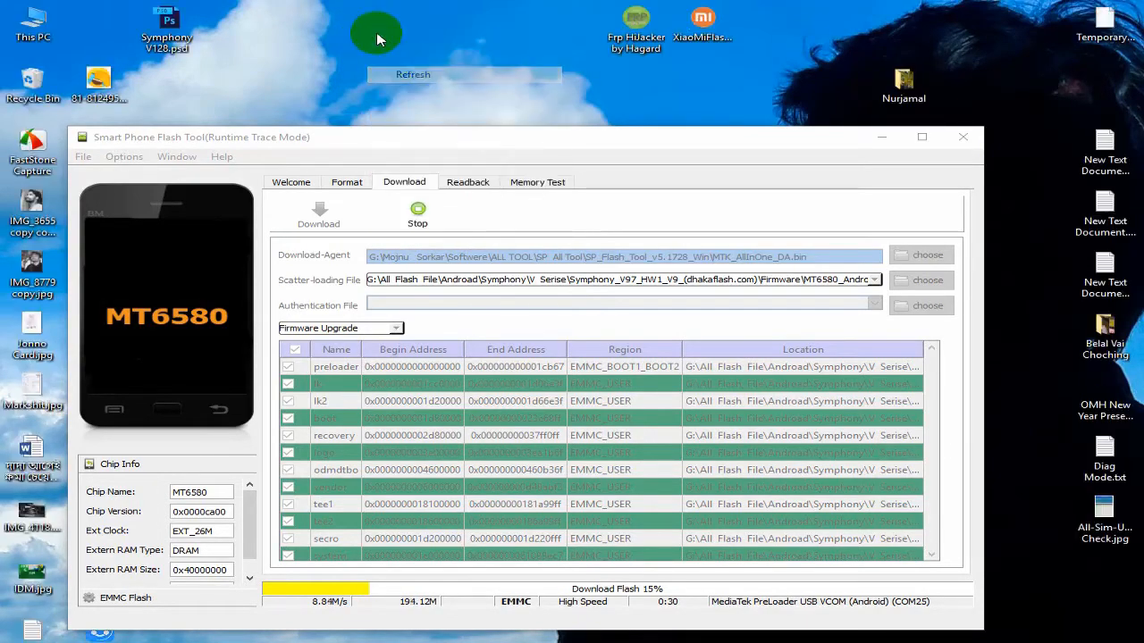
left_click(409, 75)
right_click(374, 18)
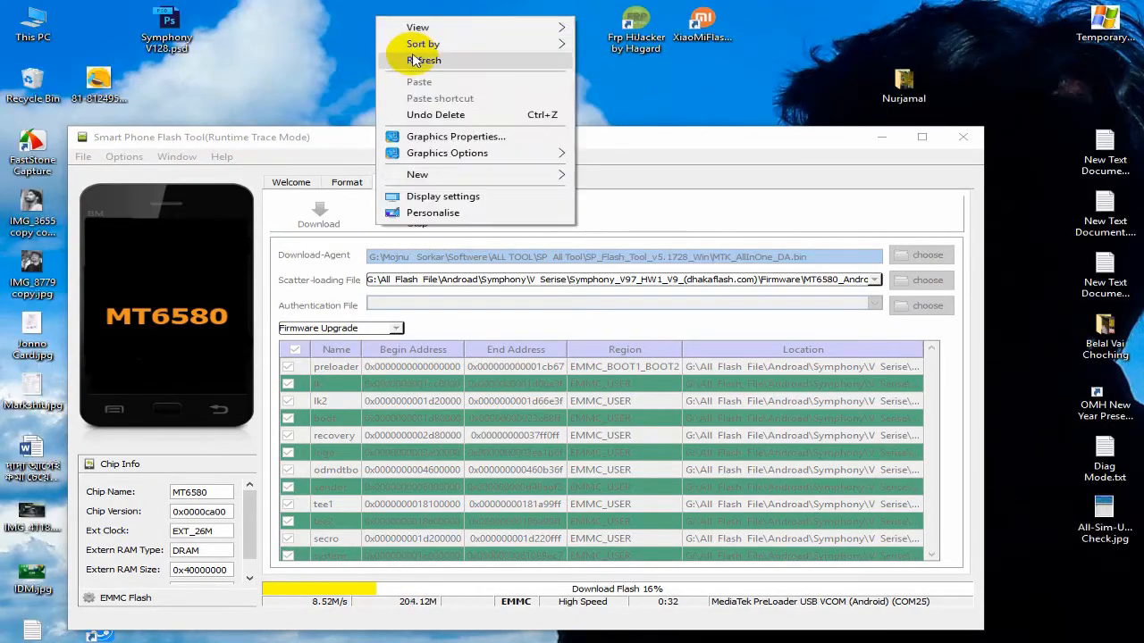
left_click(421, 63)
right_click(390, 20)
left_click(426, 64)
right_click(354, 16)
left_click(427, 69)
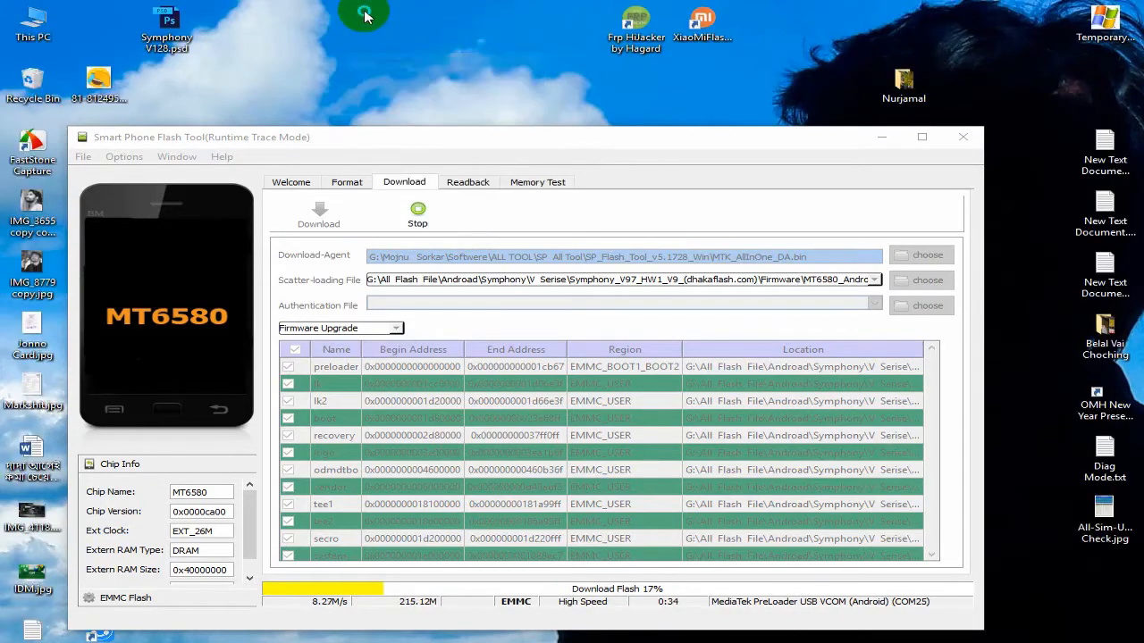
right_click(384, 10)
left_click(404, 56)
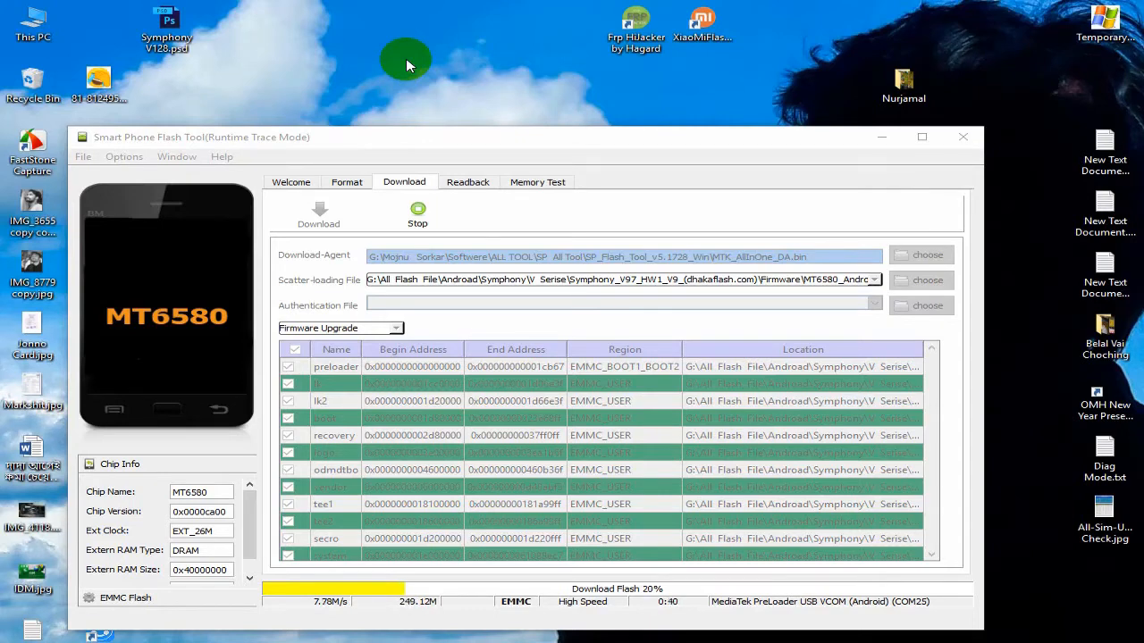
right_click(408, 11)
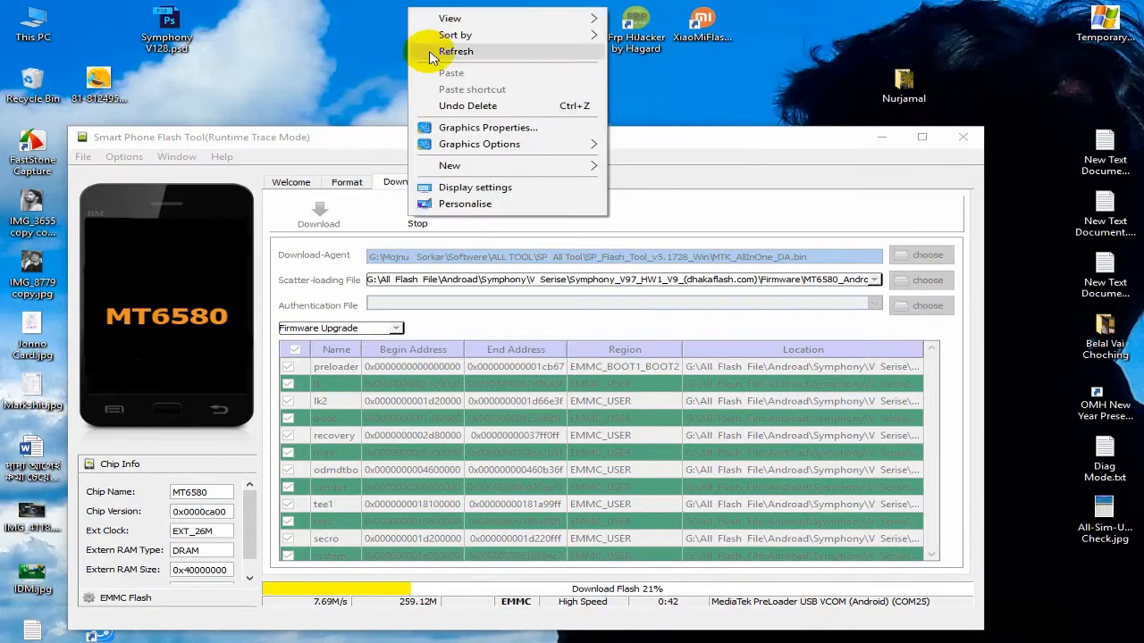
left_click(447, 52)
right_click(356, 7)
left_click(424, 52)
right_click(358, 6)
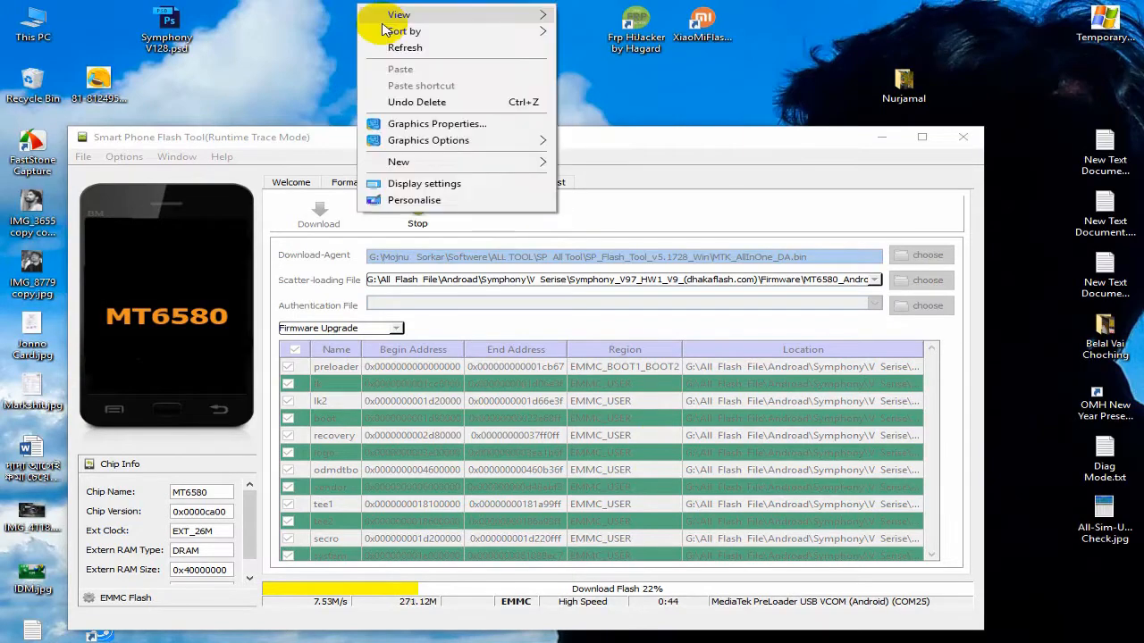
left_click(398, 49)
right_click(374, 5)
left_click(420, 50)
right_click(374, 5)
left_click(416, 52)
right_click(378, 18)
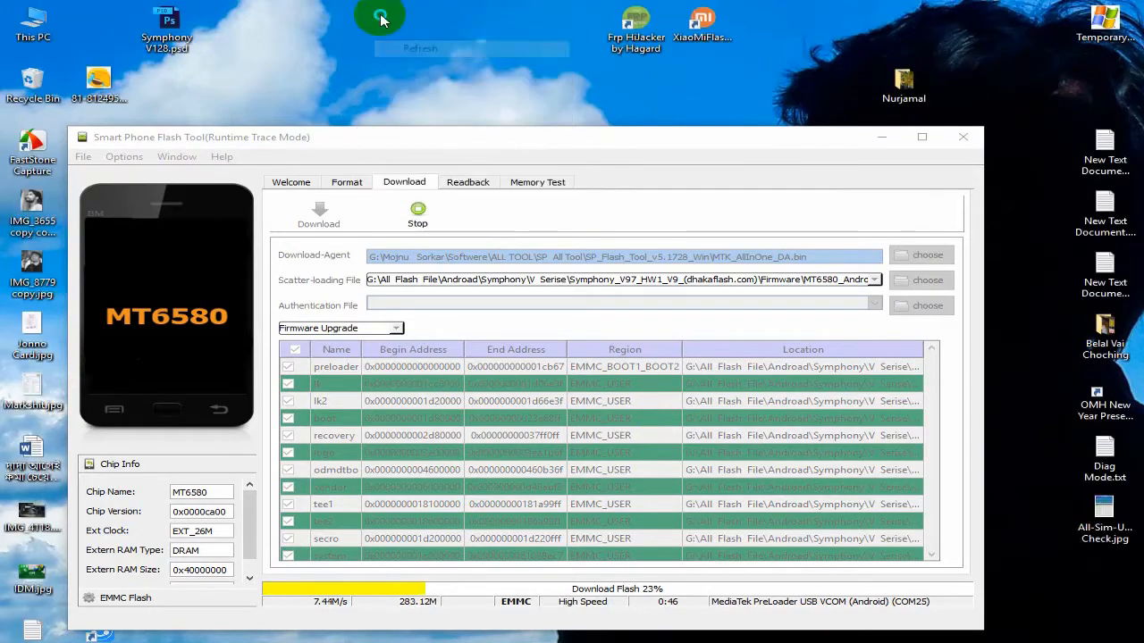
left_click(422, 61)
right_click(383, 20)
left_click(433, 64)
right_click(369, 25)
left_click(411, 53)
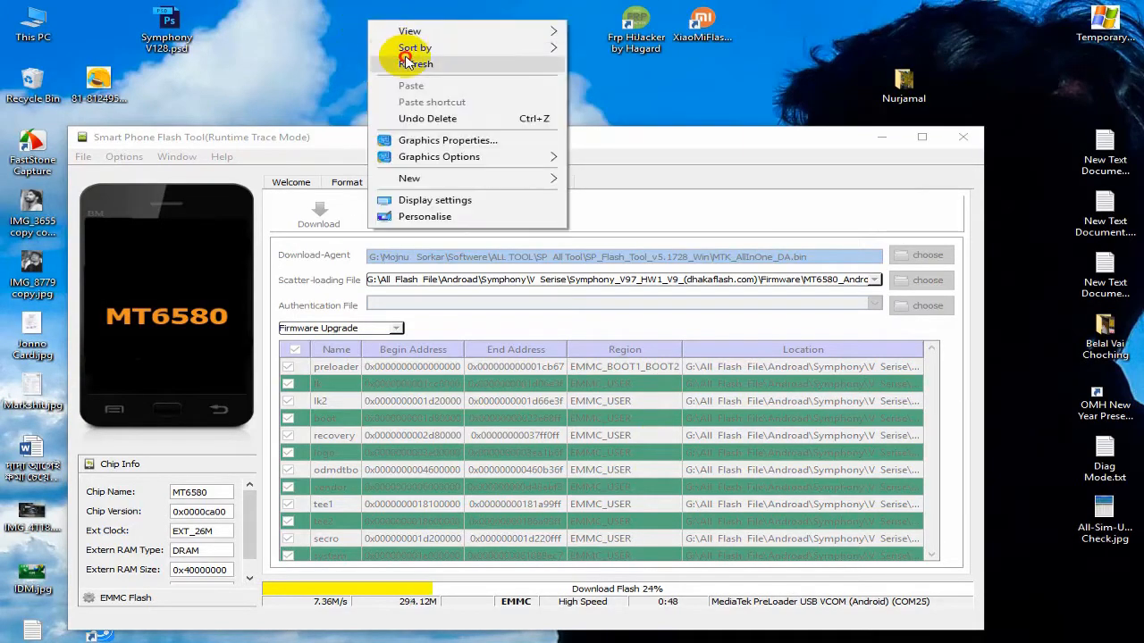
right_click(370, 20)
left_click(415, 57)
right_click(378, 15)
left_click(416, 59)
right_click(376, 16)
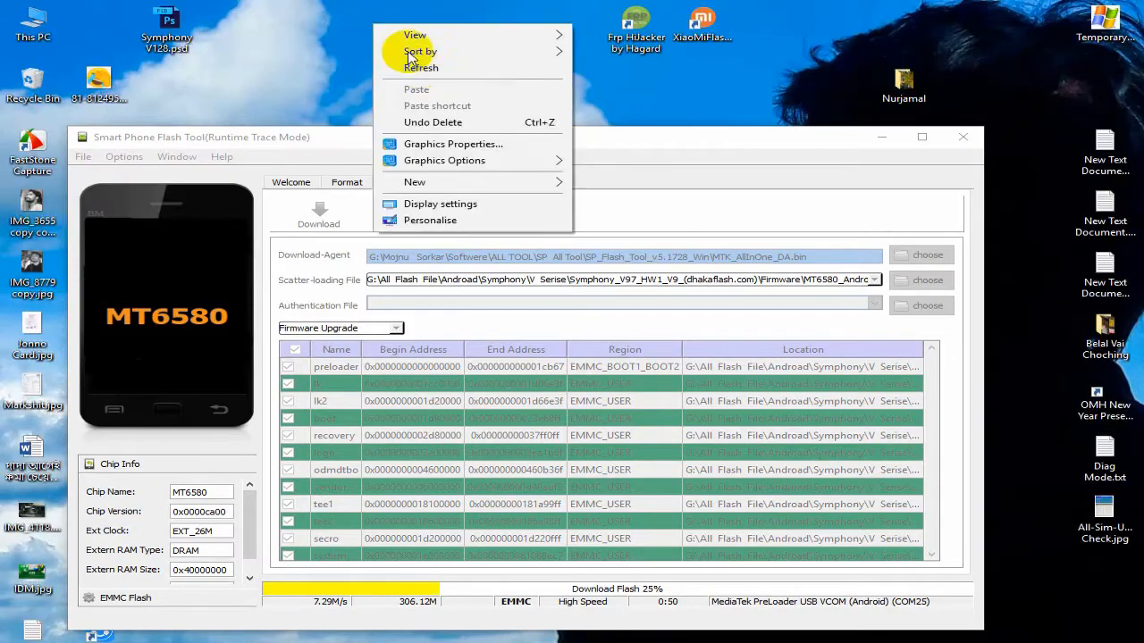
left_click(416, 56)
right_click(366, 17)
left_click(416, 56)
right_click(362, 15)
left_click(412, 58)
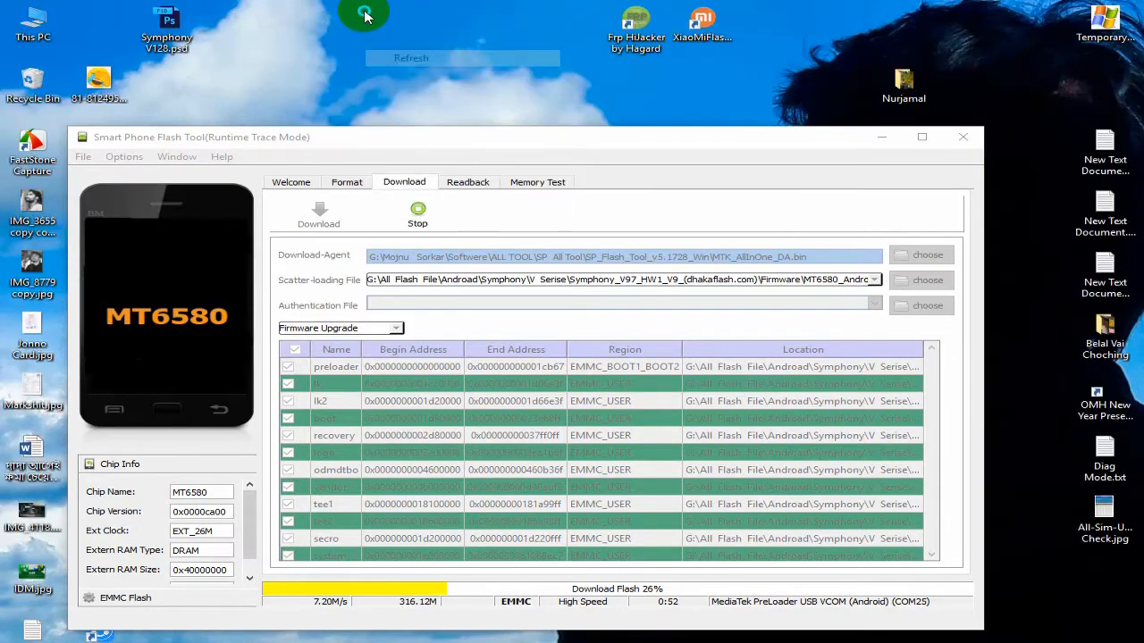
right_click(370, 12)
left_click(425, 52)
right_click(370, 13)
left_click(434, 60)
right_click(395, 24)
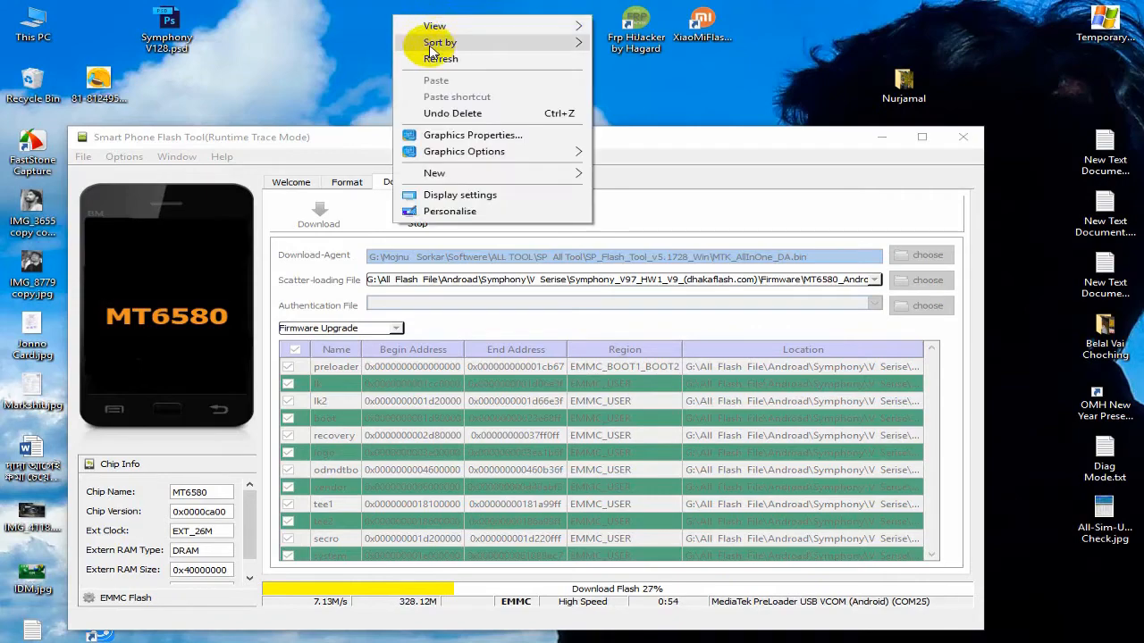
left_click(419, 56)
mouse_move(537, 143)
left_mouse_down()
mouse_move(528, 113)
mouse_move(536, 141)
left_mouse_up()
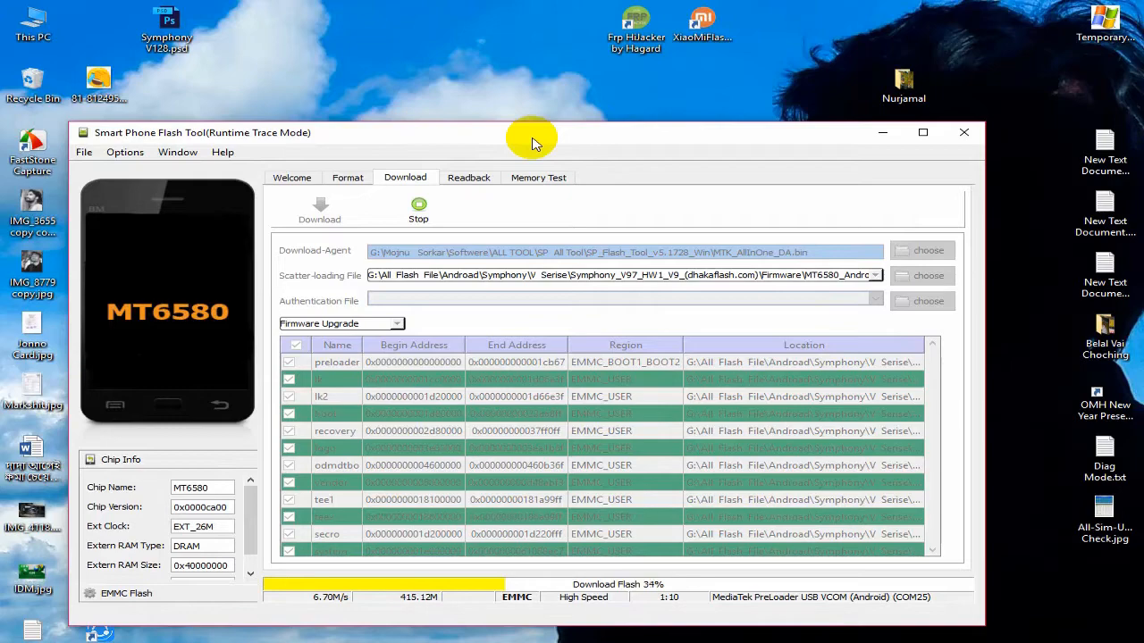
right_click(336, 5)
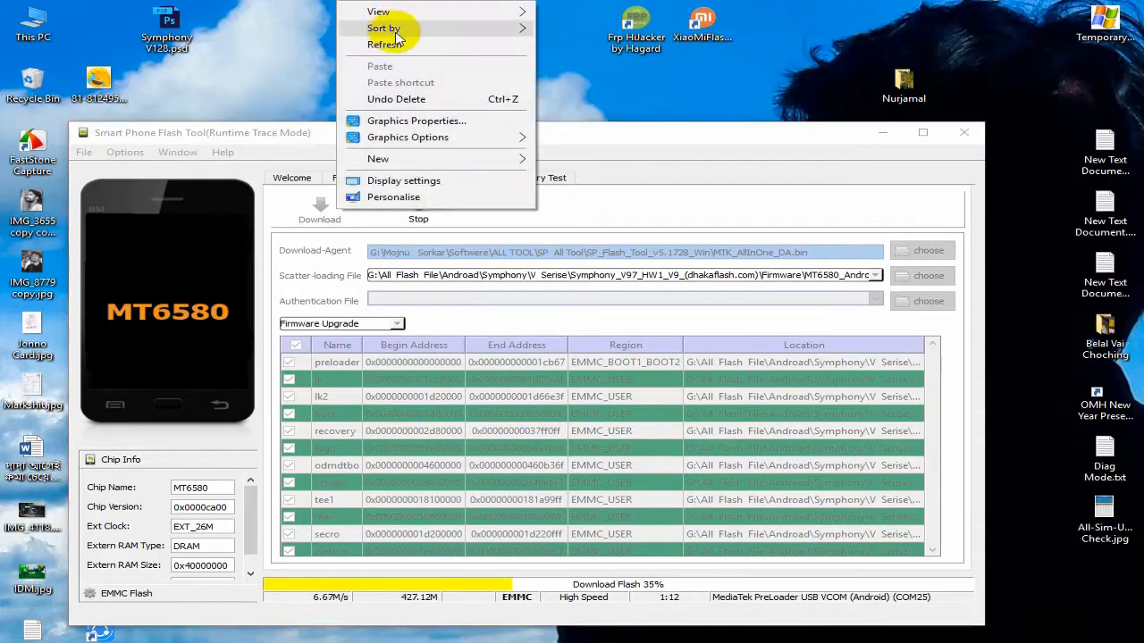
left_click(384, 44)
right_click(359, 7)
left_click(413, 51)
right_click(315, 3)
left_click(361, 43)
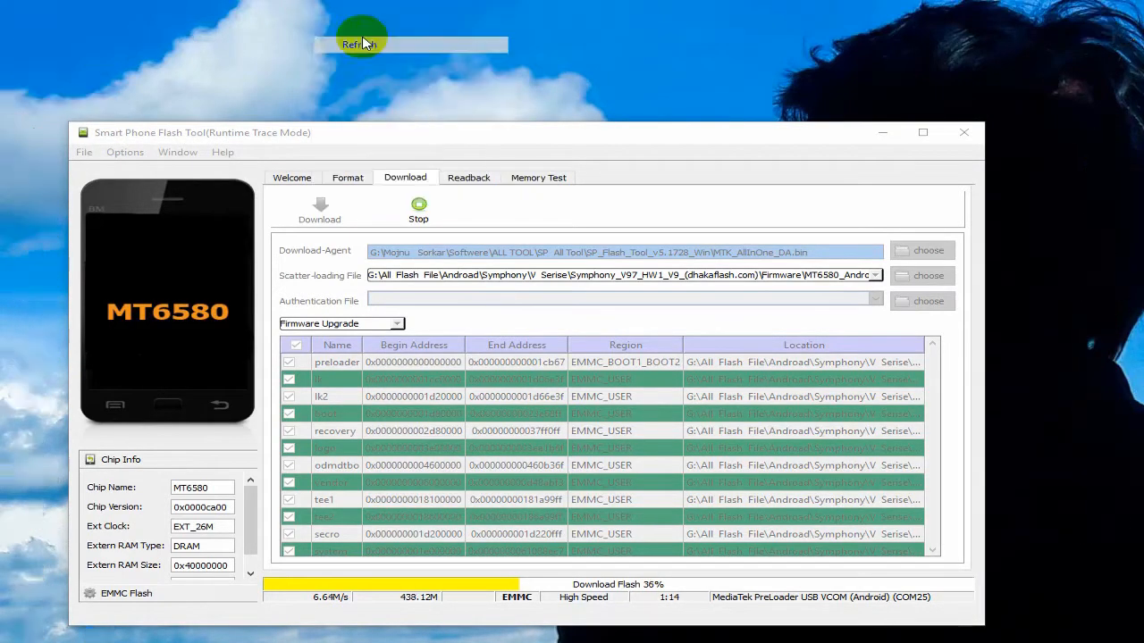
right_click(315, 2)
left_click(408, 43)
right_click(345, 4)
left_click(389, 45)
right_click(348, 3)
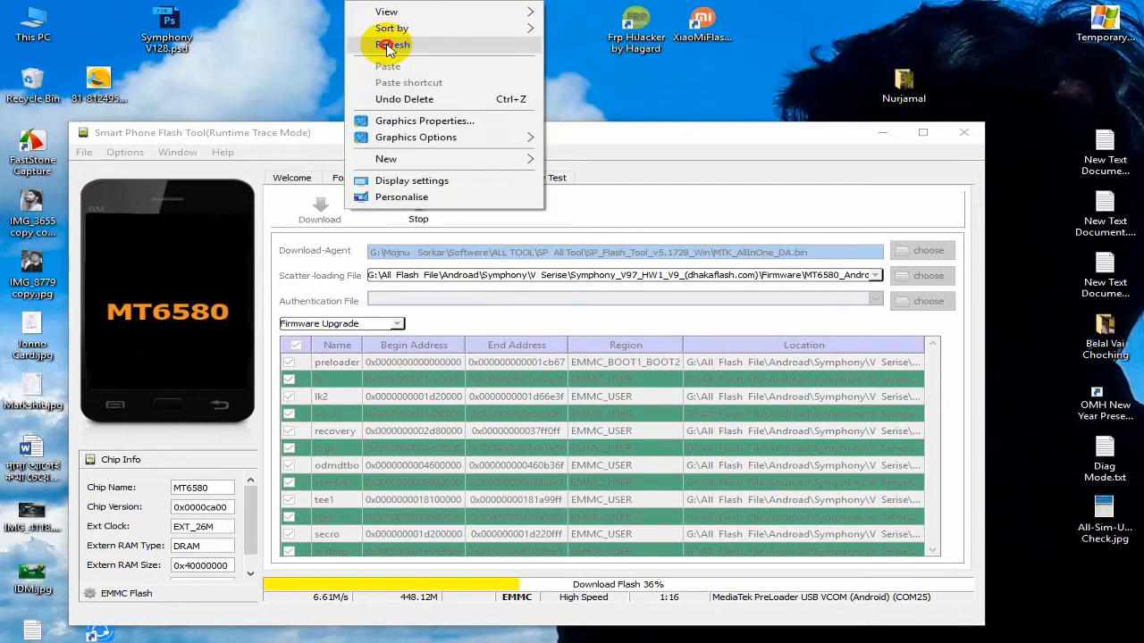
left_click(387, 49)
right_click(347, 4)
left_click(402, 44)
right_click(366, 26)
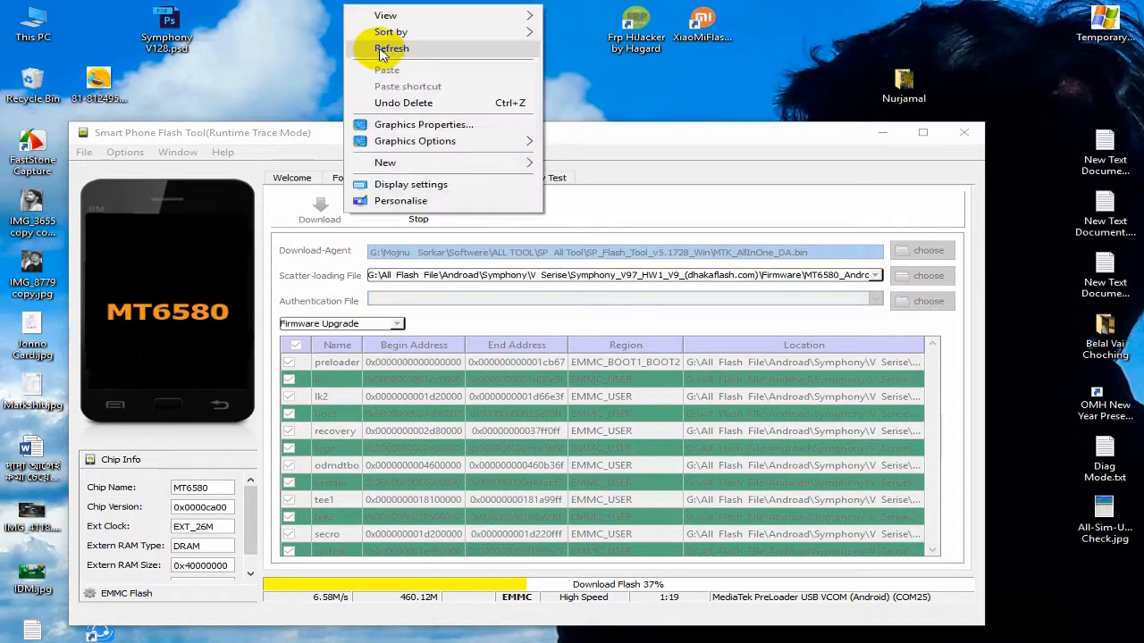
left_click(367, 27)
left_click(409, 66)
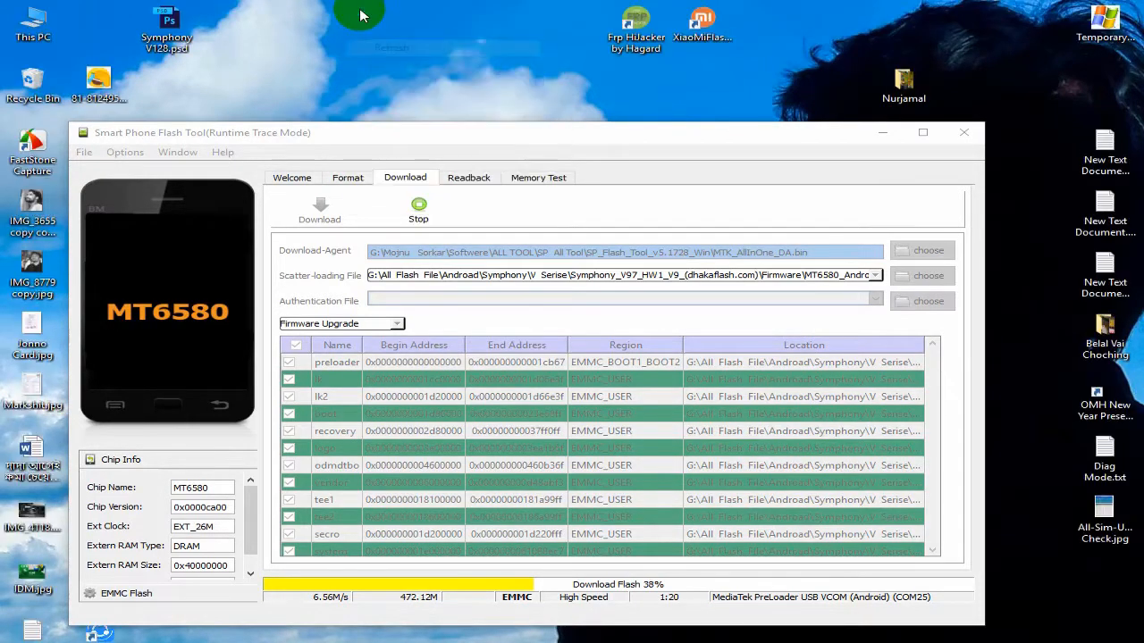
right_click(360, 25)
left_click(416, 67)
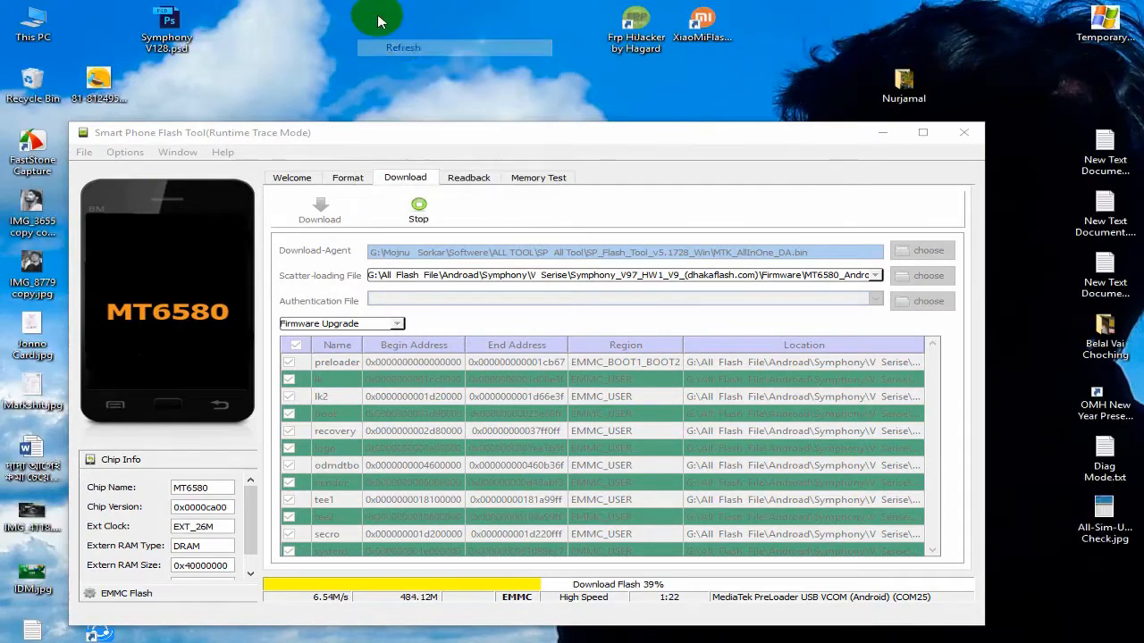
right_click(375, 14)
left_click(433, 56)
right_click(379, 15)
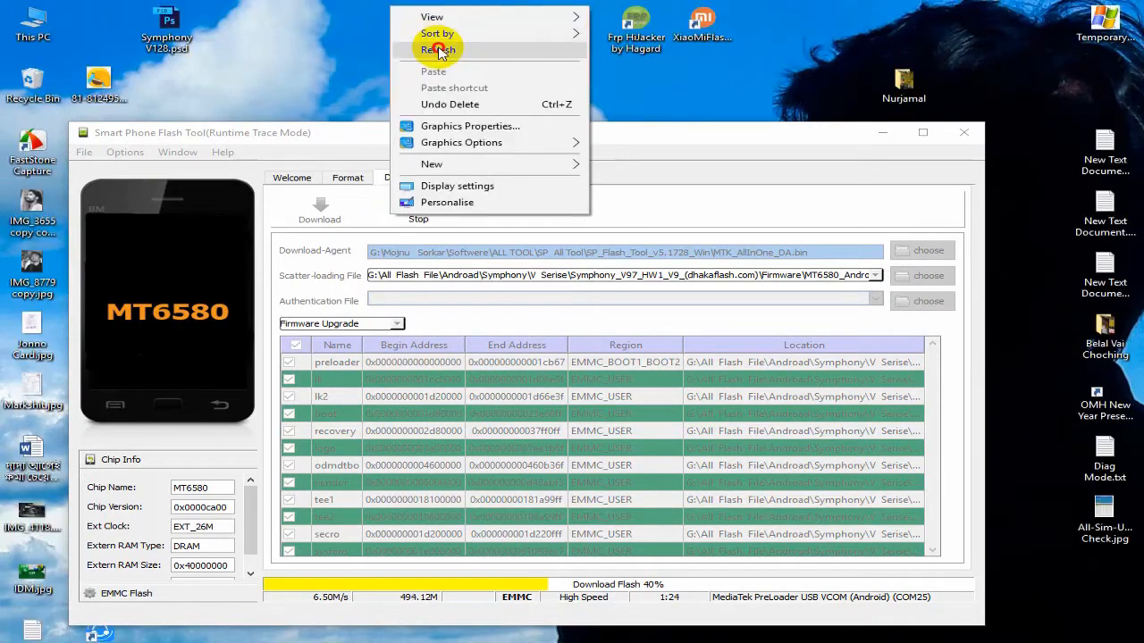
left_click(427, 57)
right_click(371, 8)
left_click(407, 46)
right_click(375, 8)
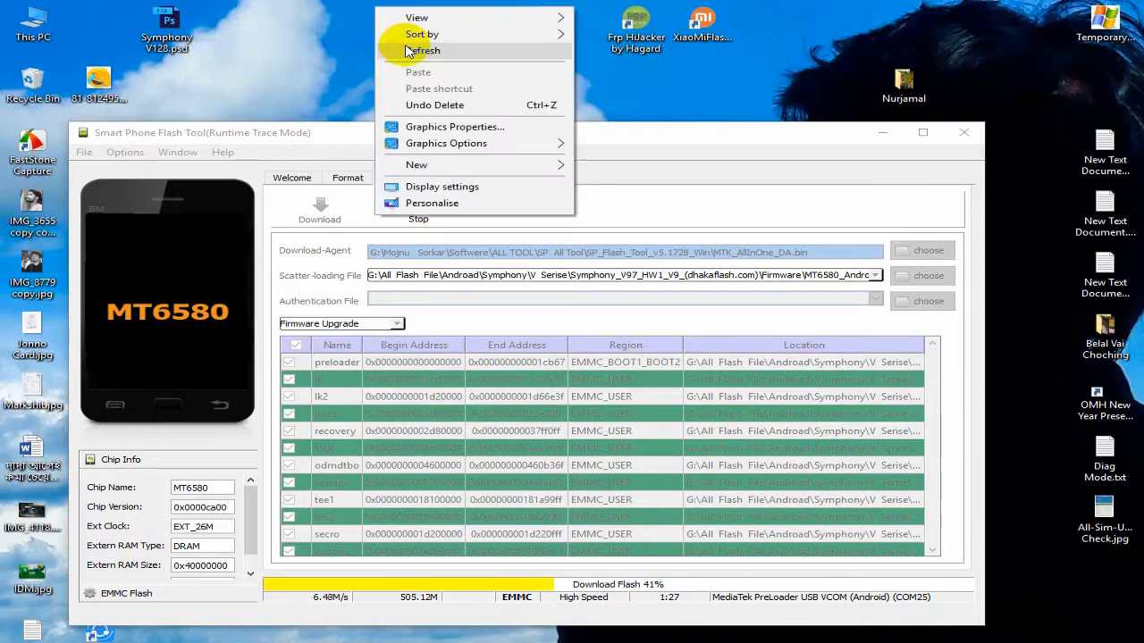
left_click(404, 46)
right_click(358, 9)
left_click(402, 53)
right_click(370, 7)
left_click(416, 49)
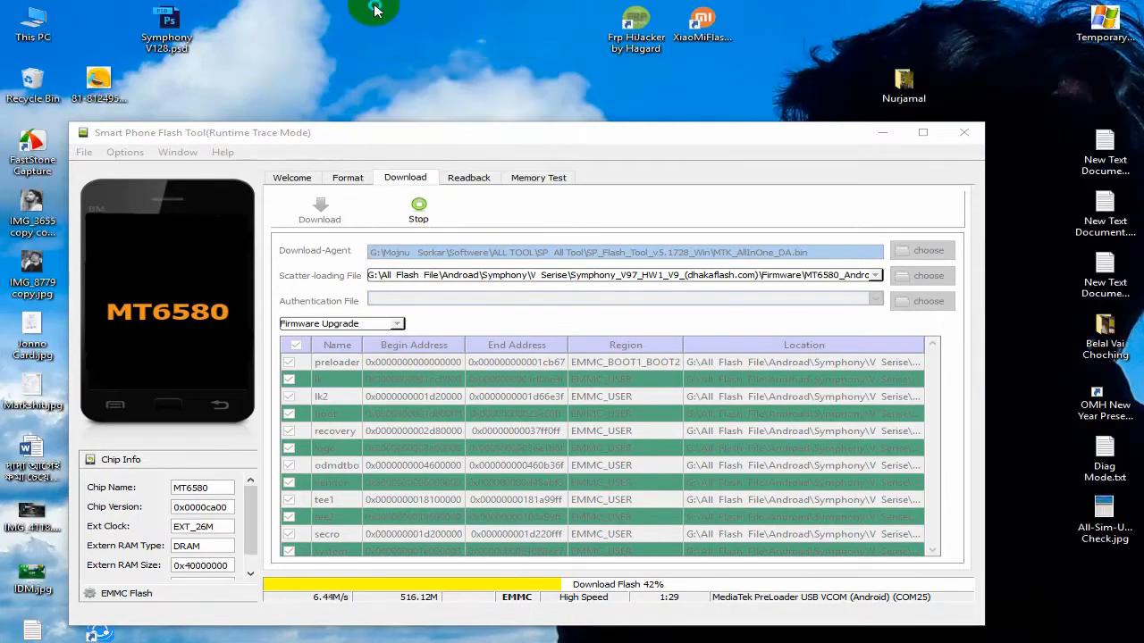
right_click(381, 7)
left_click(416, 50)
right_click(380, 13)
left_click(421, 51)
right_click(365, 14)
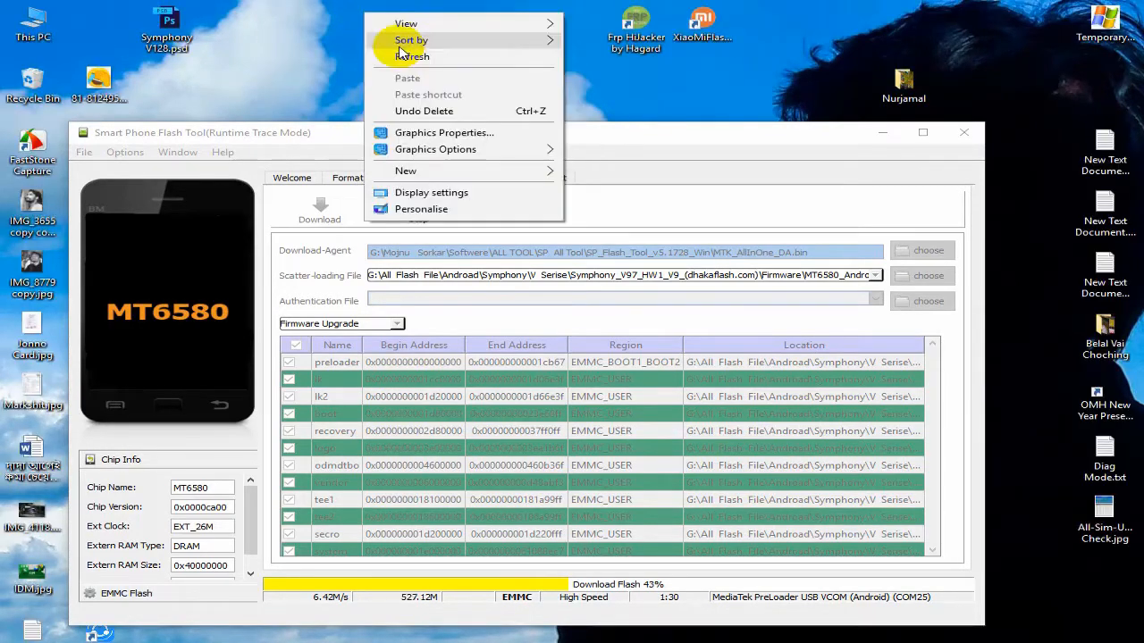
left_click(404, 54)
right_click(376, 3)
left_click(423, 46)
right_click(374, 9)
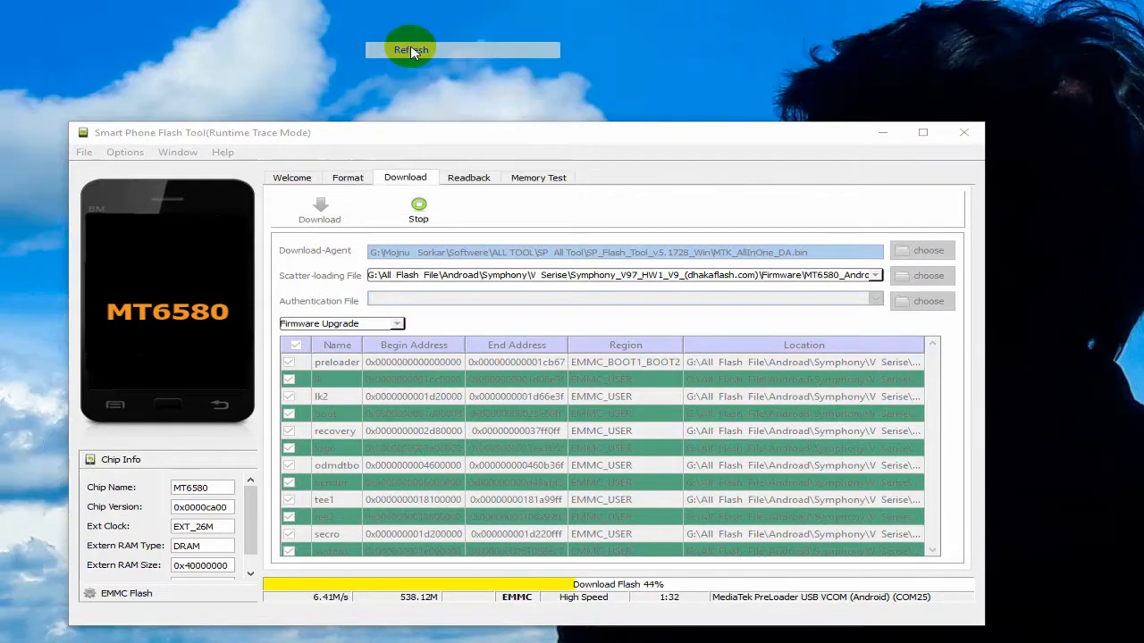
left_click(413, 51)
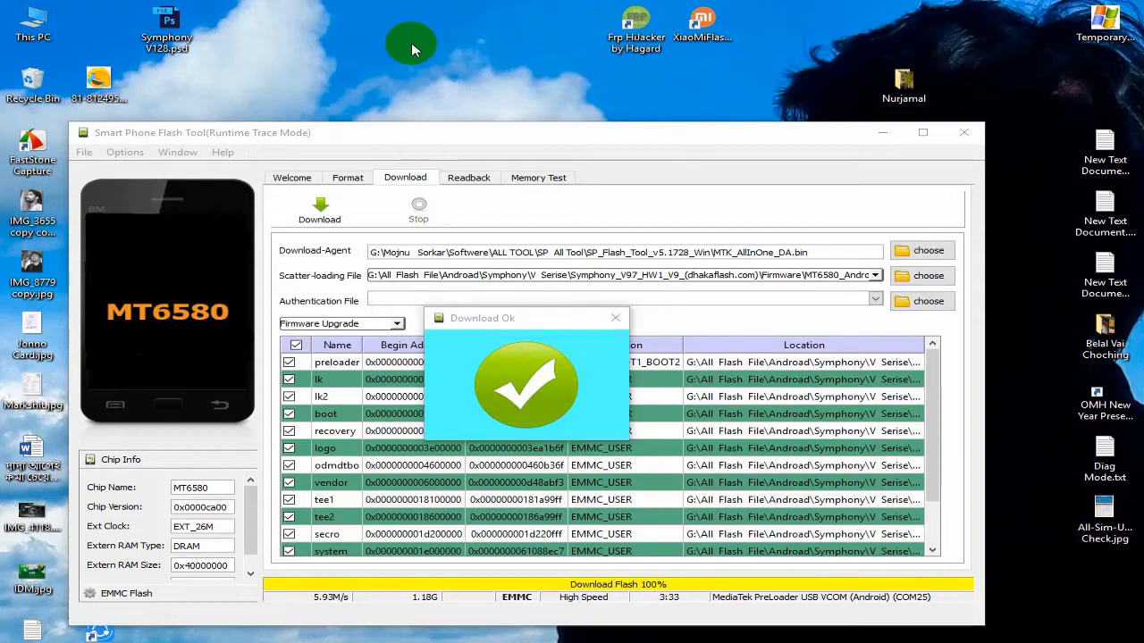
Close the Download Ok dialog once the firmware flash has finished
left_click(615, 318)
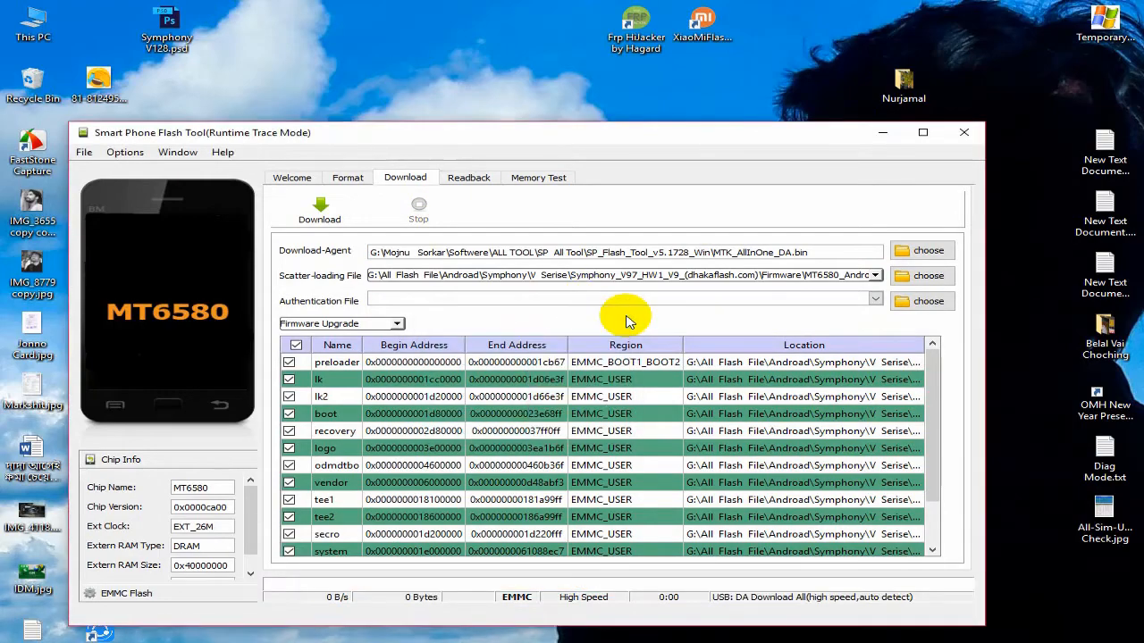